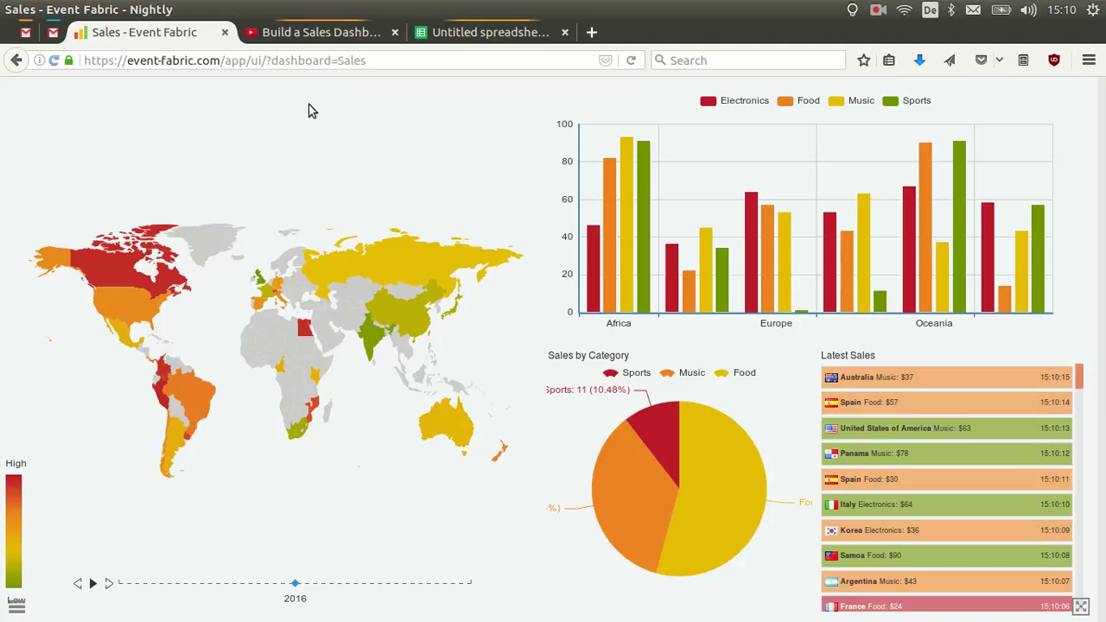
Switch to the 'Build a Sales Dashboard' YouTube tutorial tab.
click(301, 38)
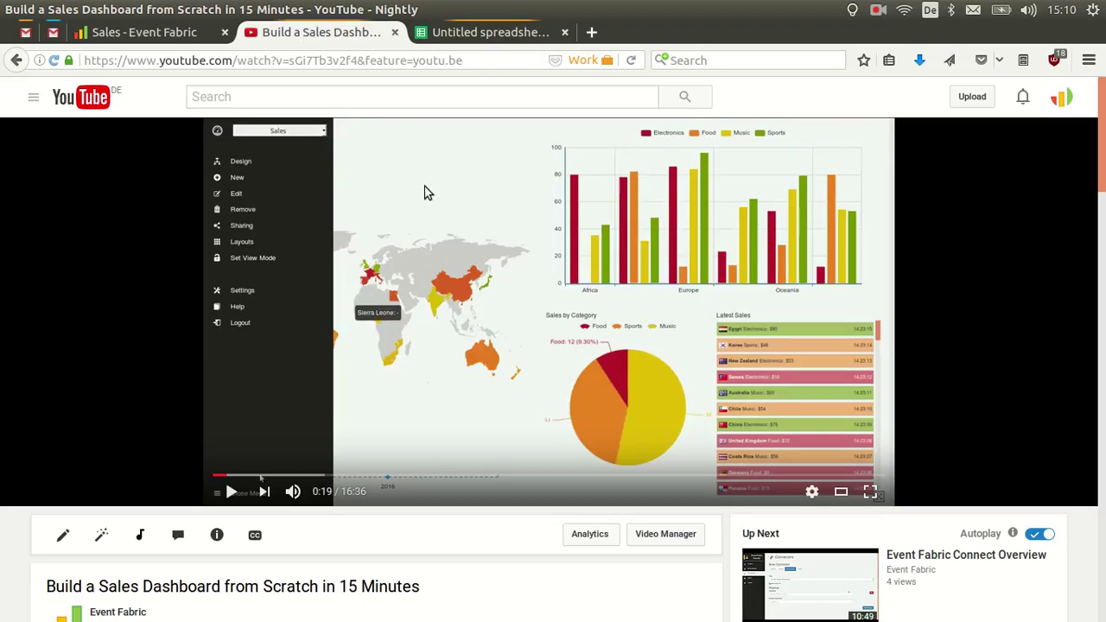
Switch to the blank 'Untitled spreadsheet' Google Sheets tab.
click(469, 39)
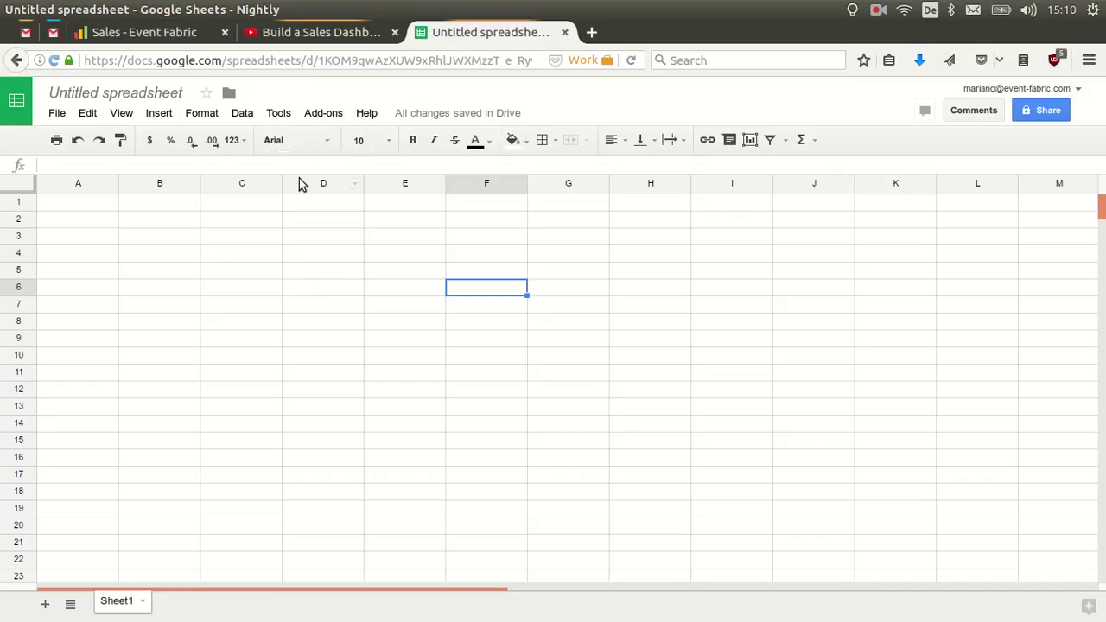
Rename the untitled spreadsheet to 'Sales'.
click(131, 92)
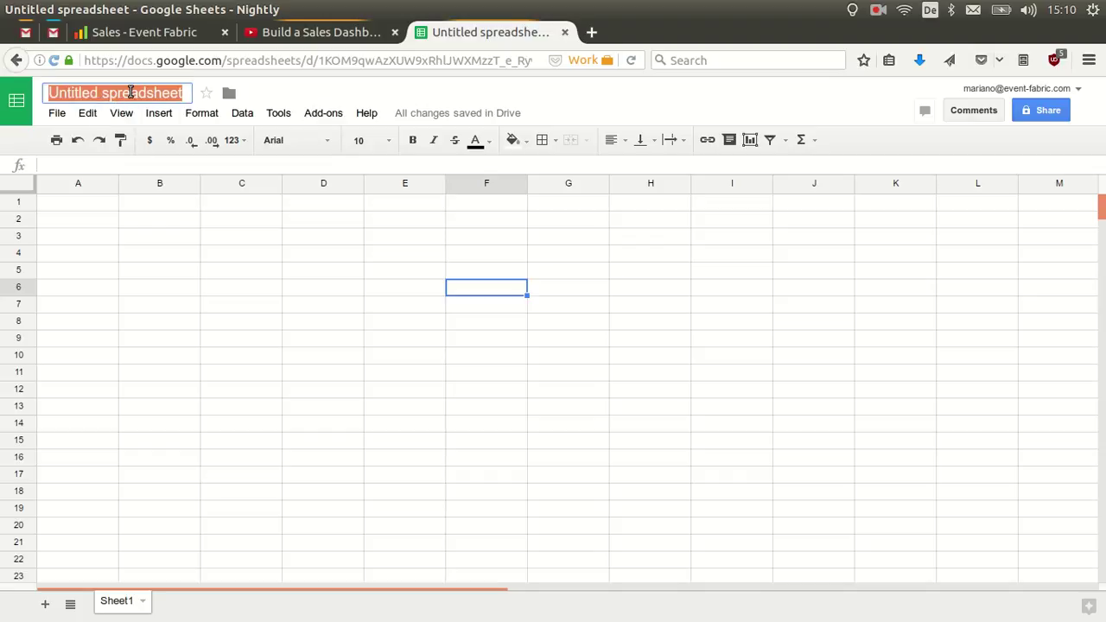
text(SAles)
key(BackSpace)
key(BackSpace)
key(BackSpace)
key(BackSpace)
text(ales)
key(Return)
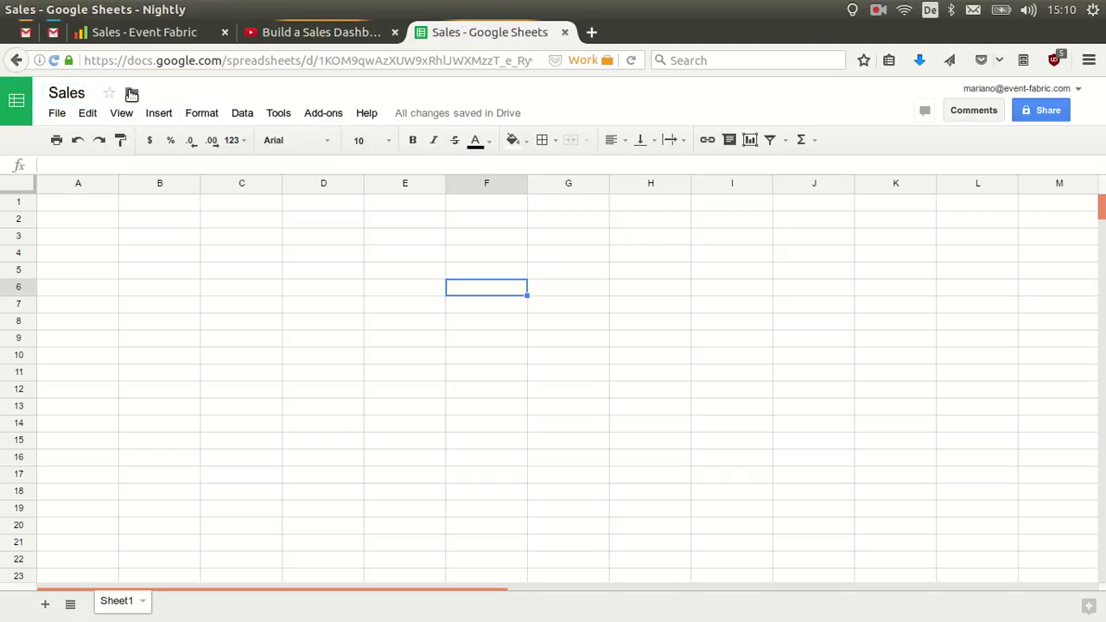
Install the free Event Fabric add-on from the add-on store and grant it spreadsheet access.
click(306, 119)
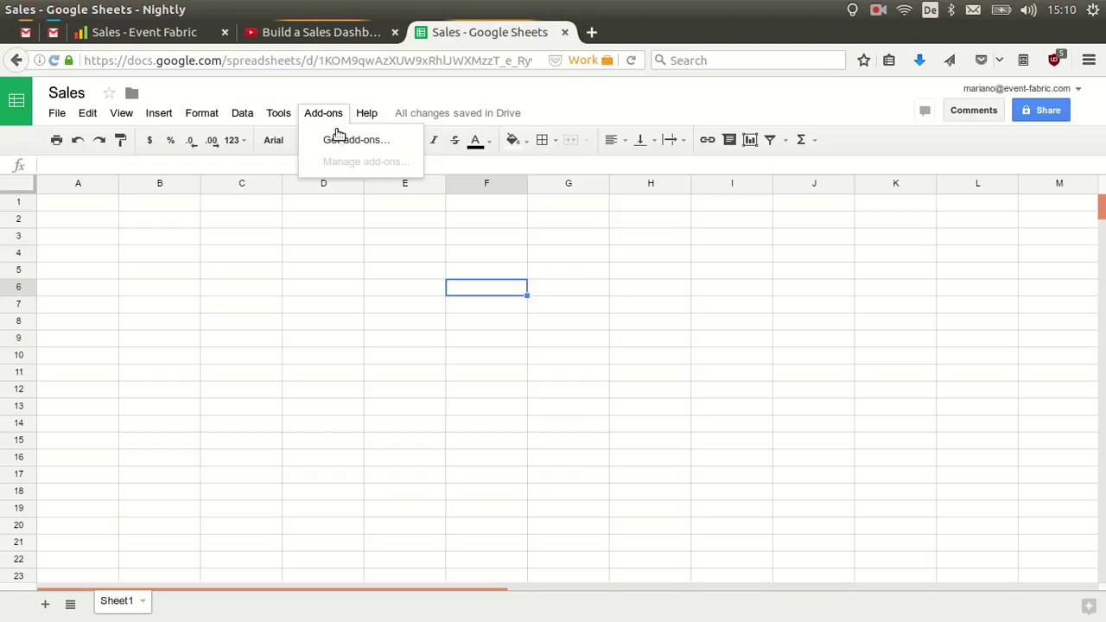
click(343, 143)
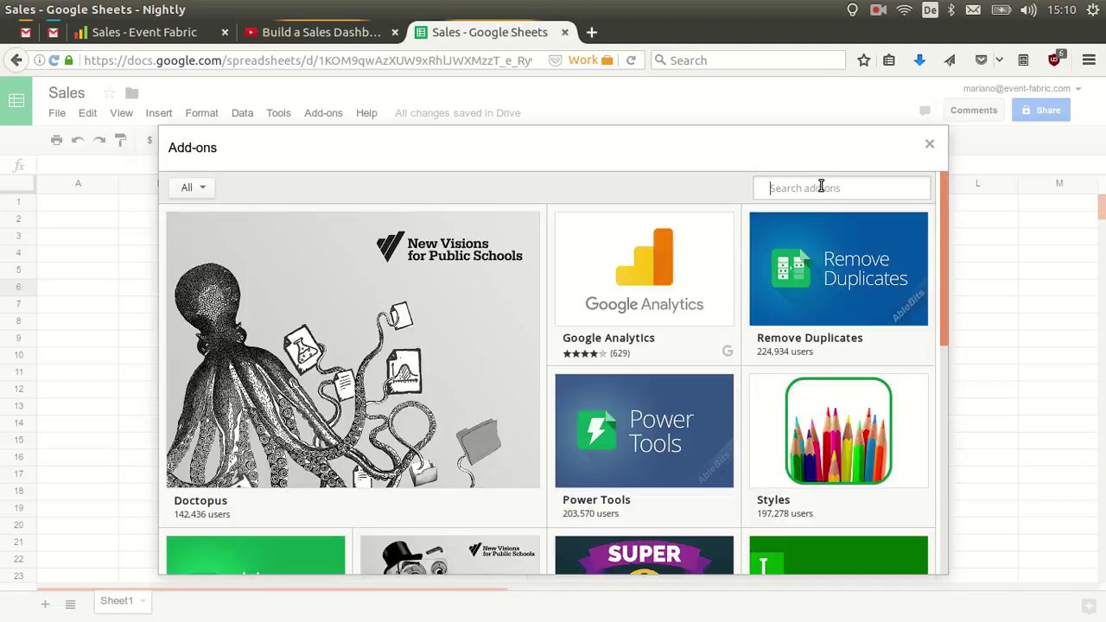
text(event fabri)
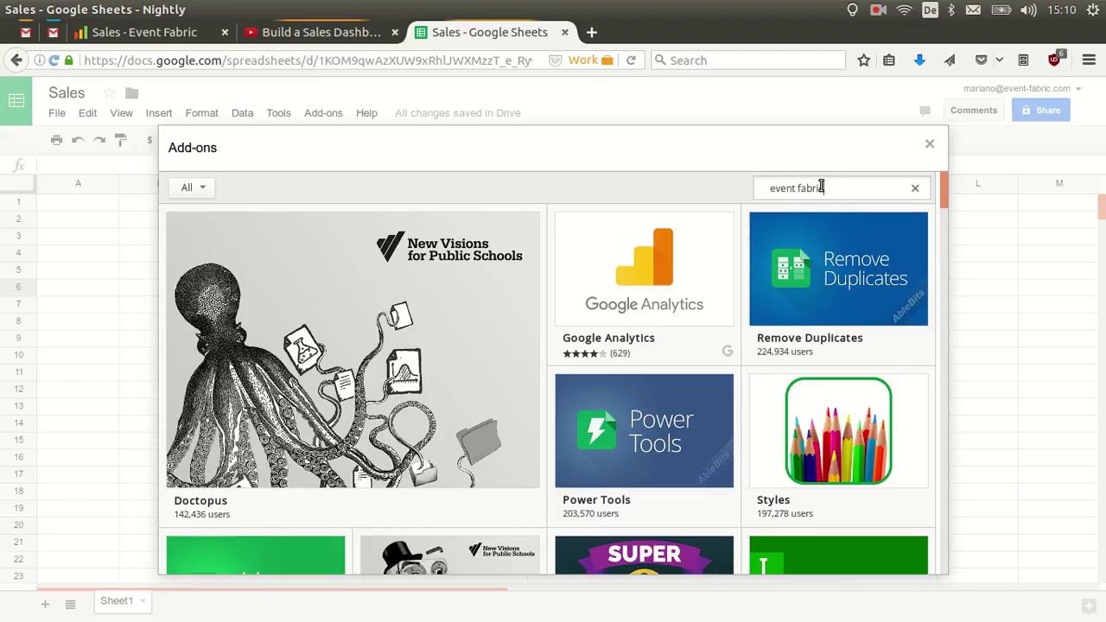
text(c)
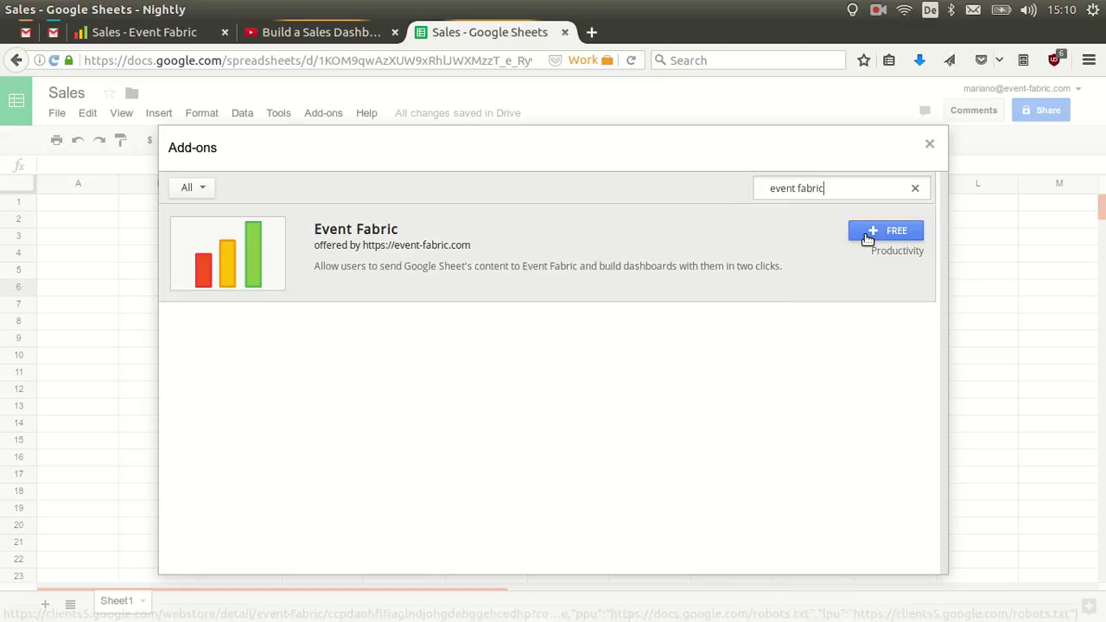
click(867, 234)
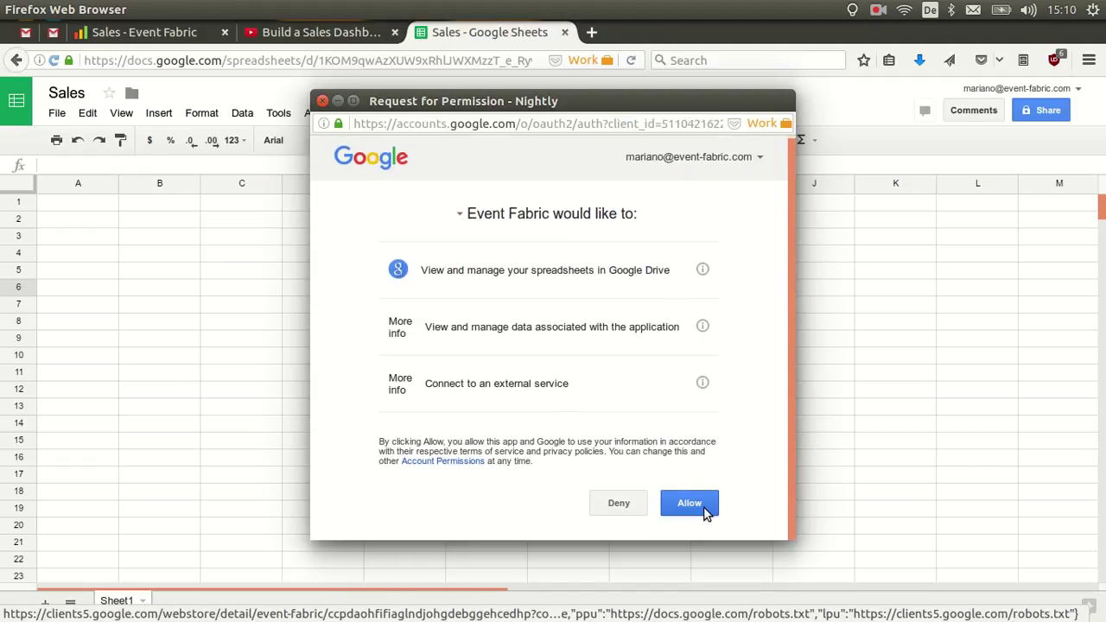
click(704, 511)
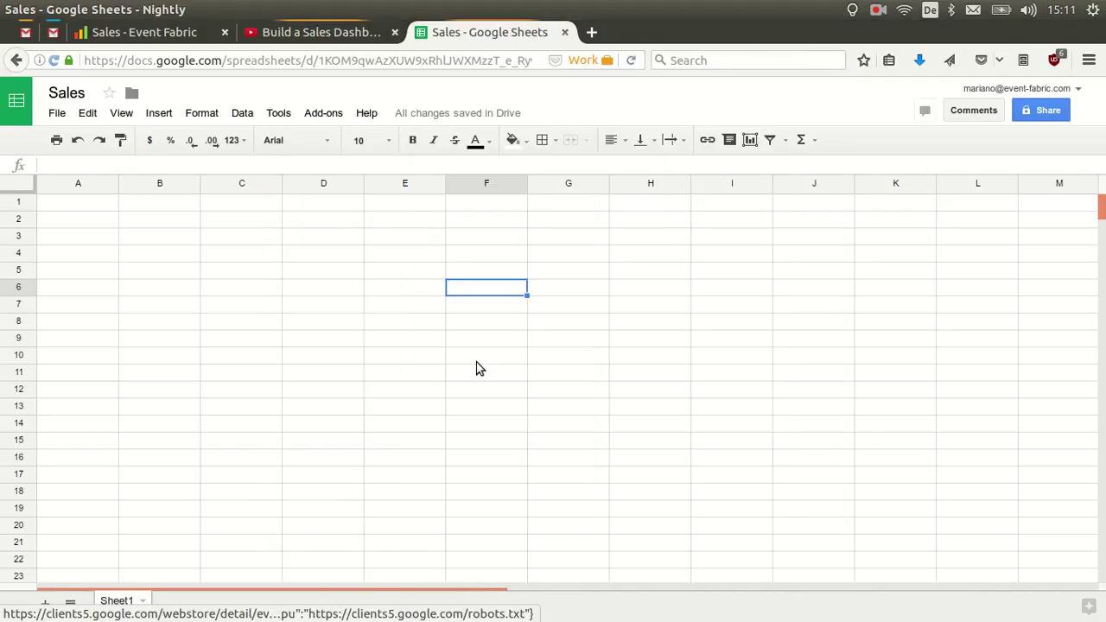
Open the Event Fabric add-on settings and enter the account username and password.
click(318, 119)
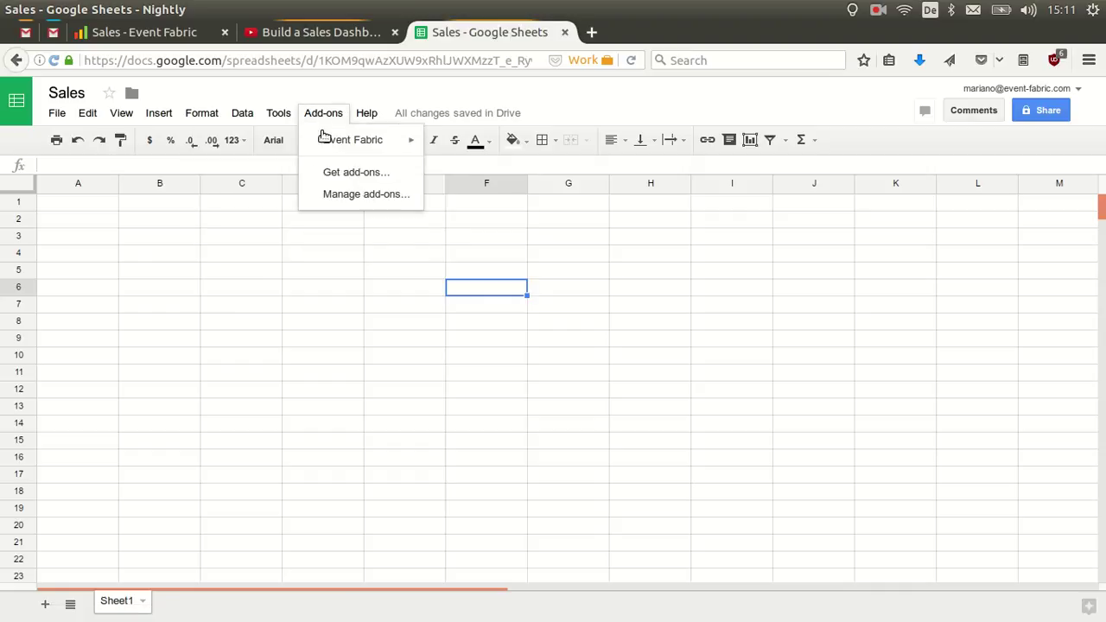
mouse_move(325, 143)
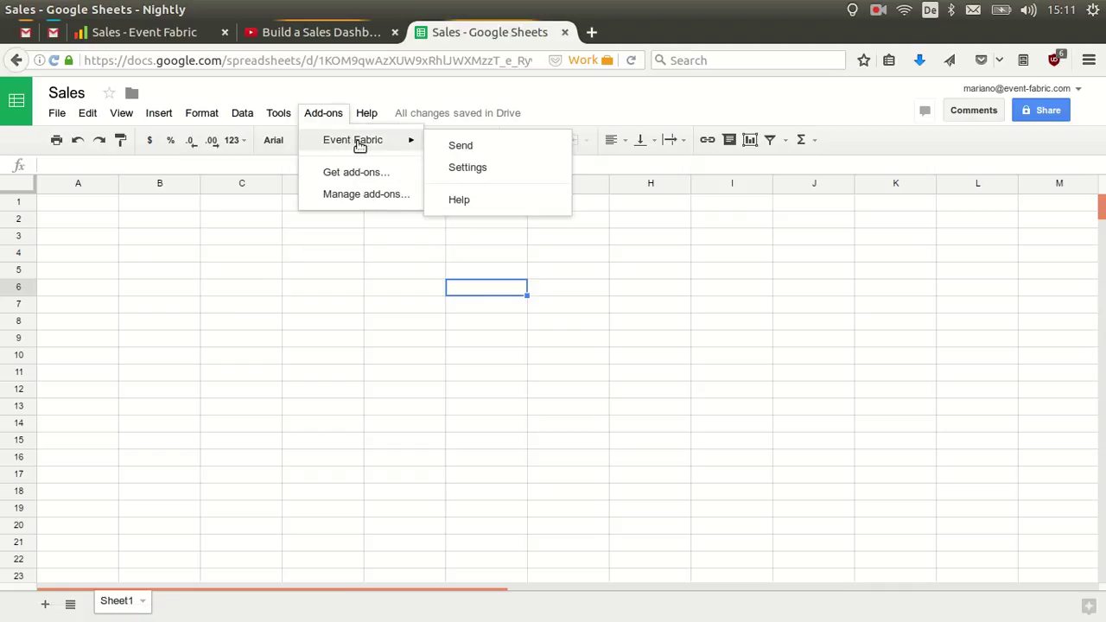
click(471, 168)
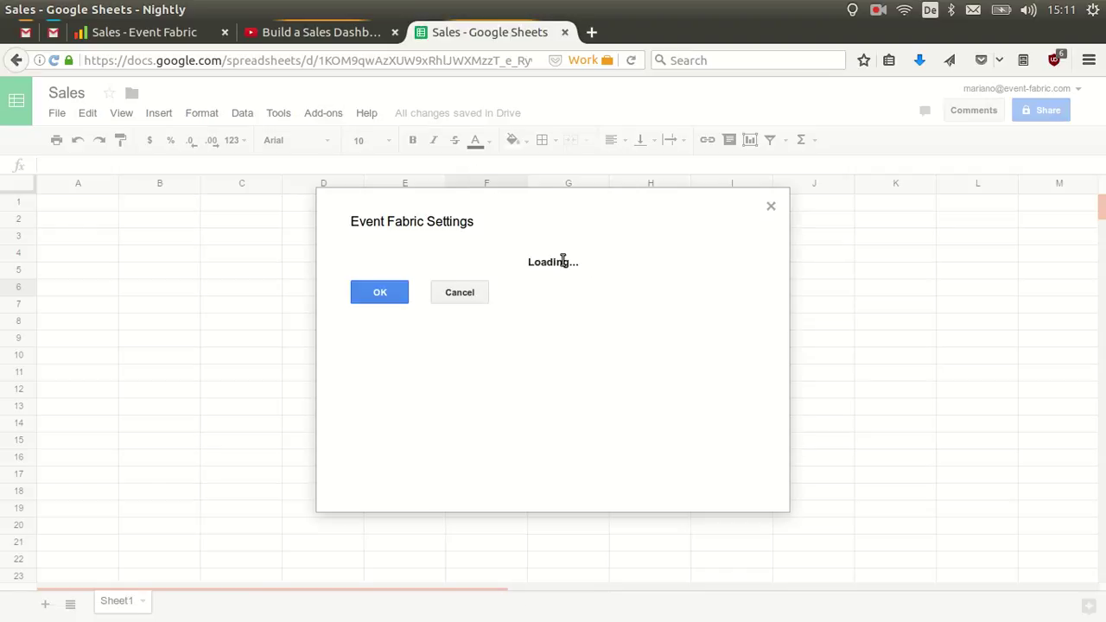
click(589, 261)
text(marianoguerra)
key(Tab)
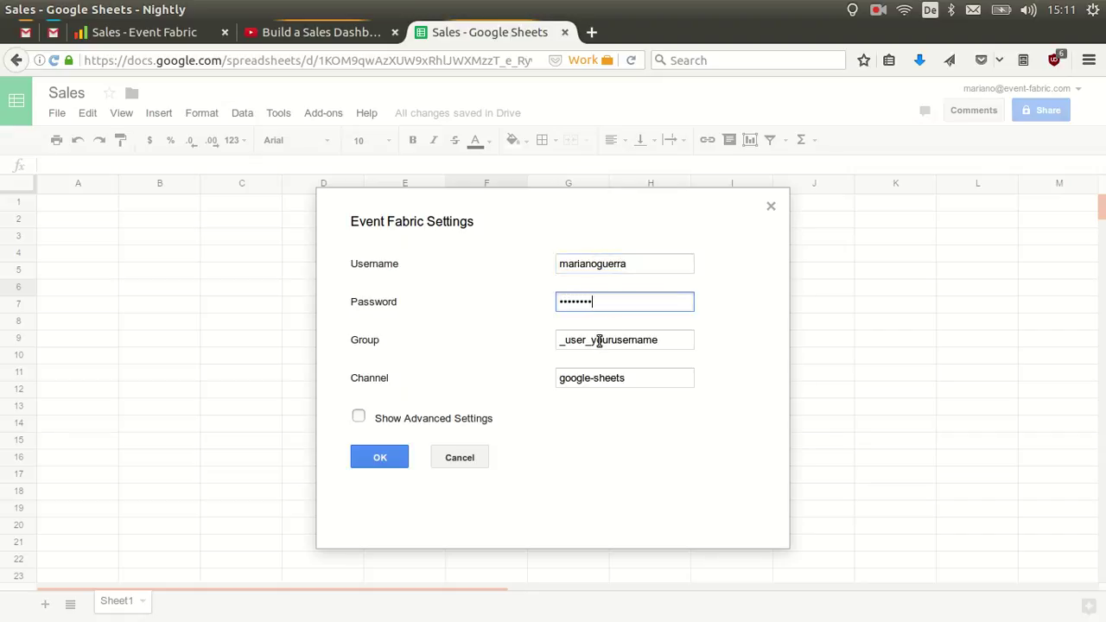
Set the group to the user's own name and the channel to sales-data, then save.
drag(591, 341, 676, 343)
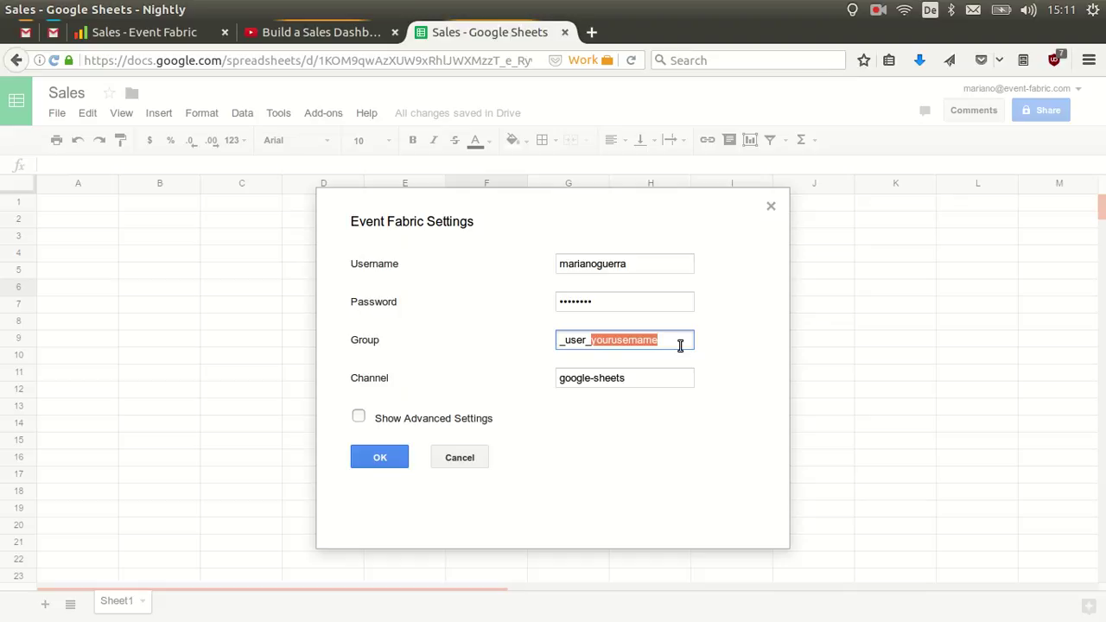
text(marianogue)
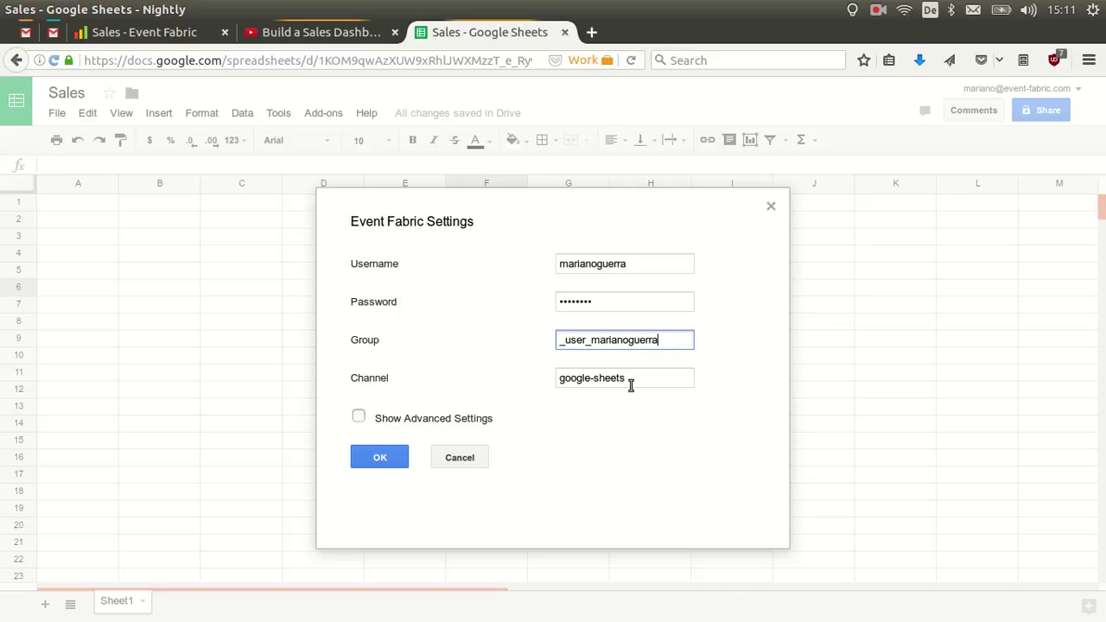
drag(636, 378, 543, 377)
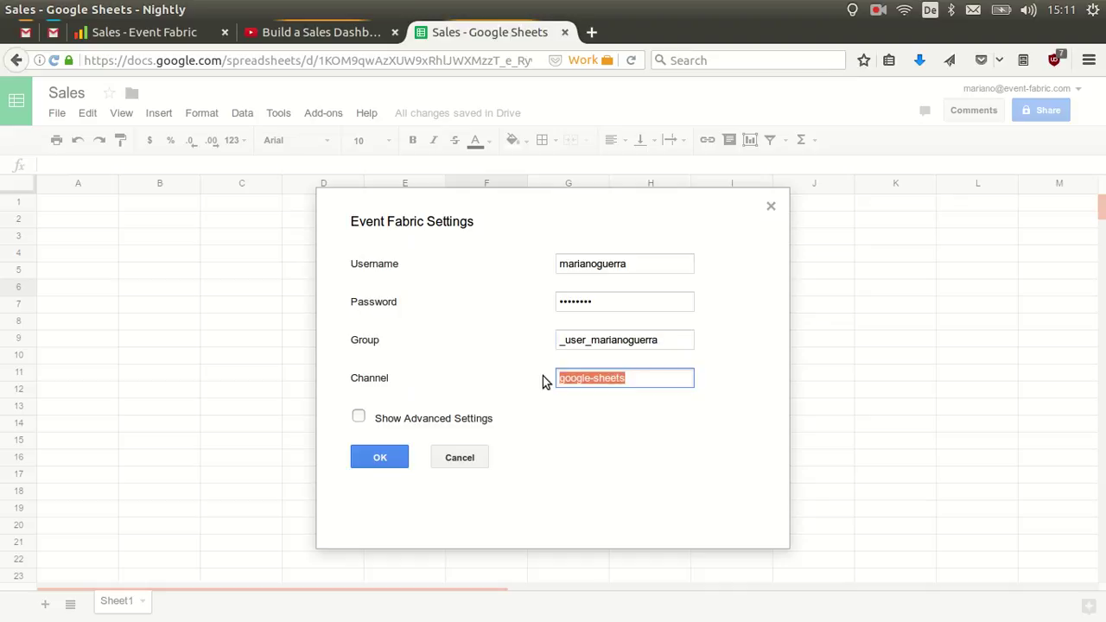
text(sales-data)
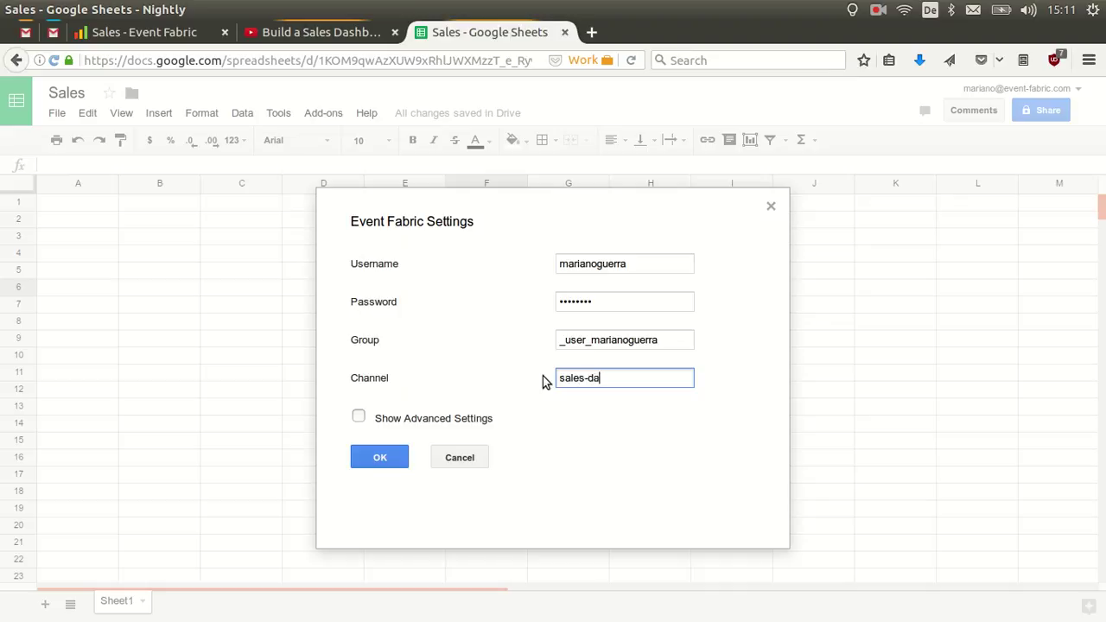
click(377, 457)
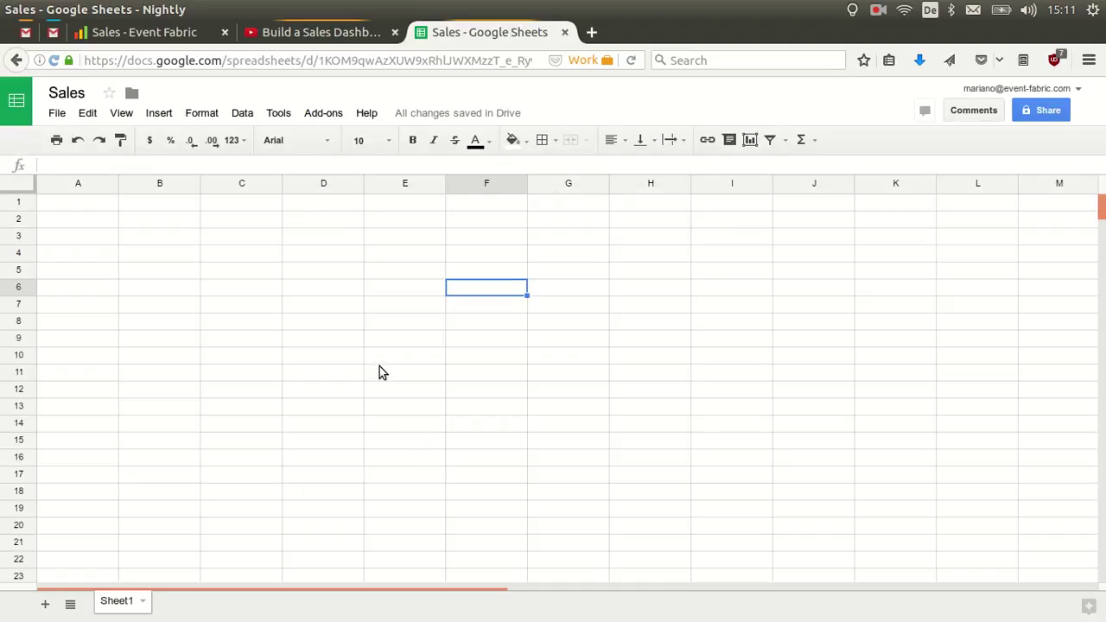
Create a new dashboard named 'My Sales Dashboard' with the Widgets ECharts extension enabled.
click(188, 36)
click(19, 610)
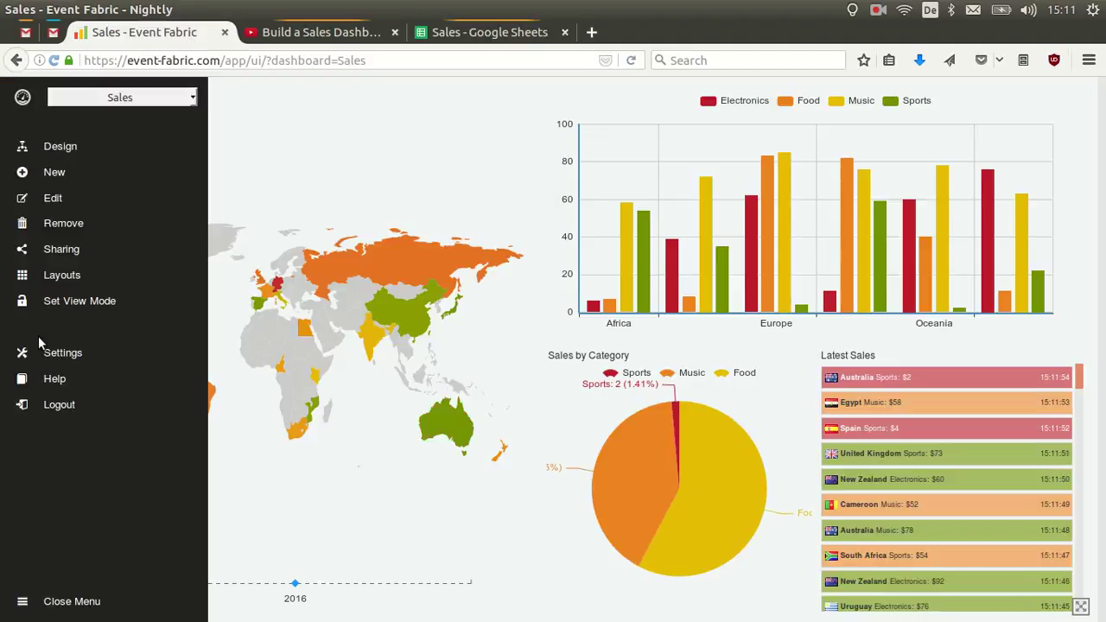
click(54, 173)
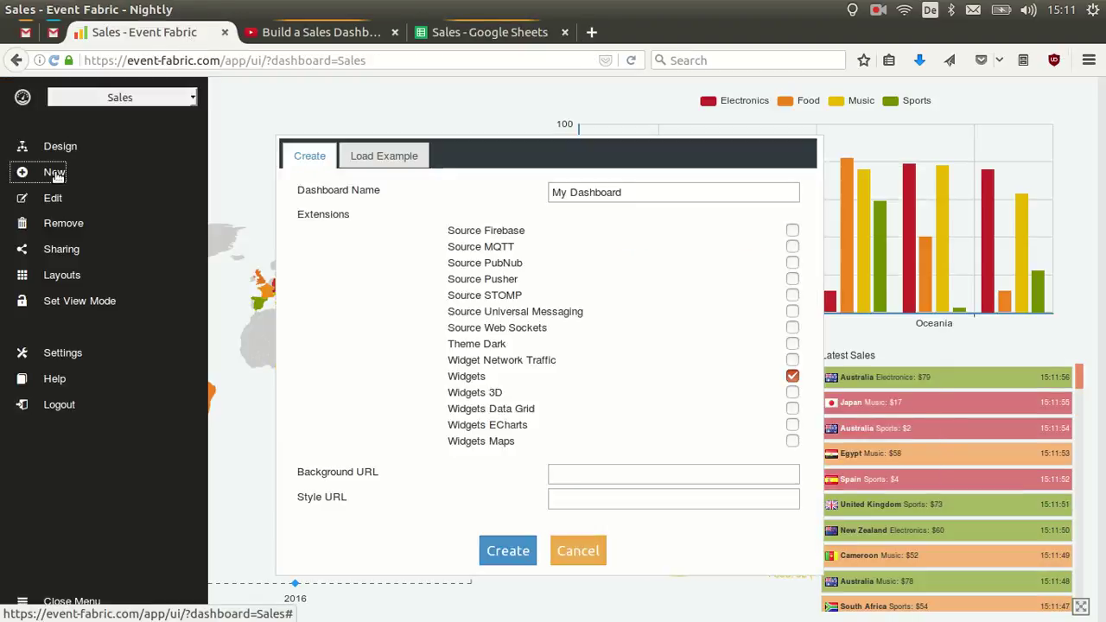
triple_click(567, 194)
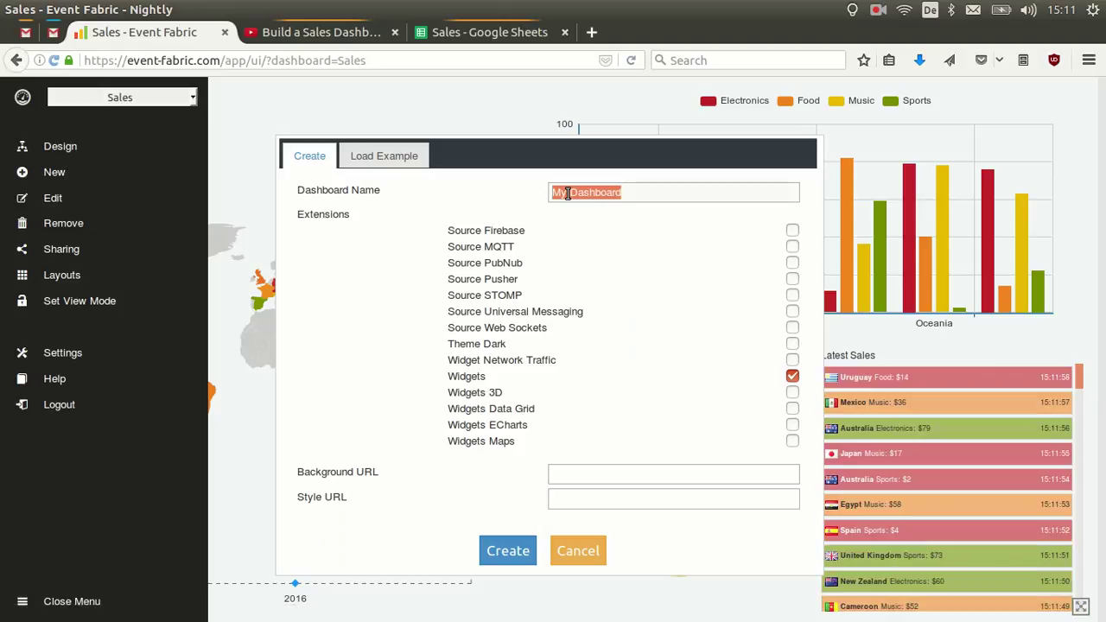
text(My Sales)
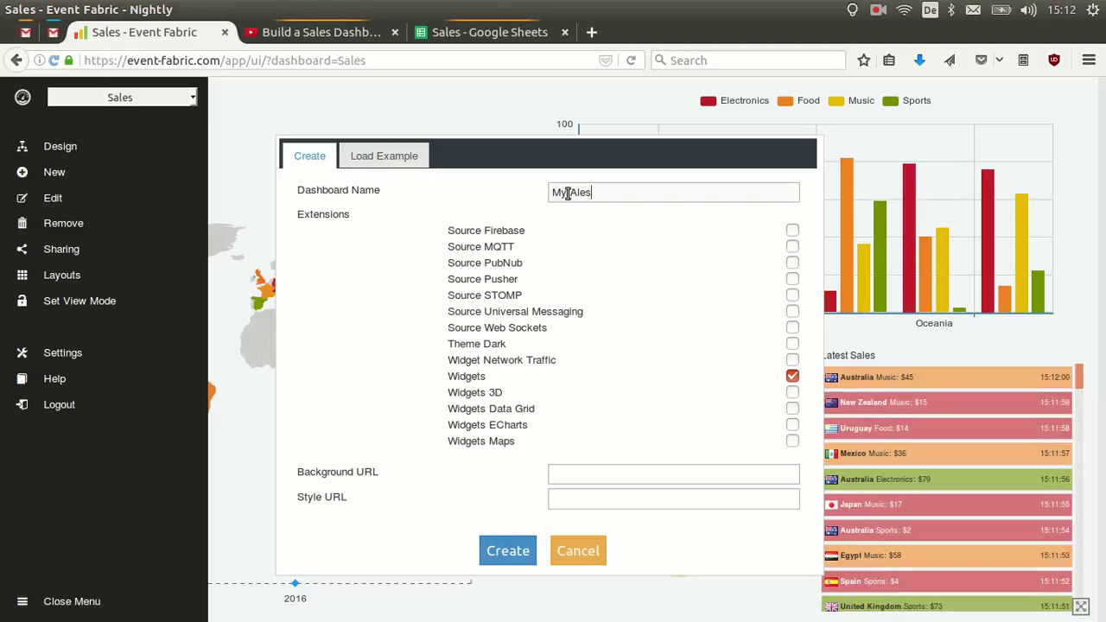
key(BackSpace)
key(BackSpace)
key(BackSpace)
key(BackSpace)
key(BackSpace)
key(BackSpace)
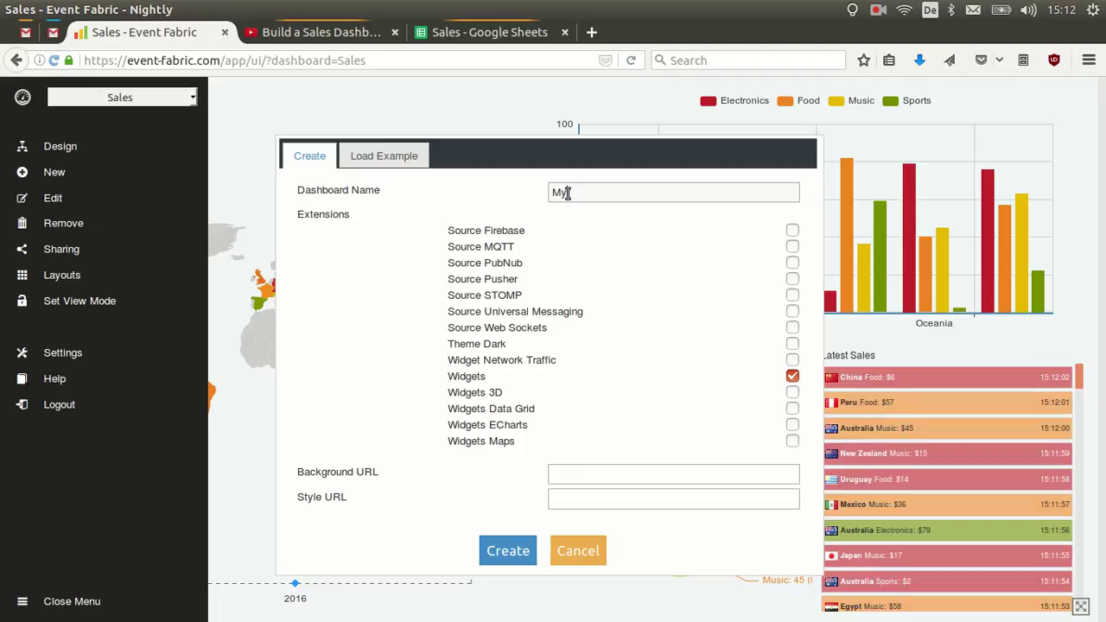
text(Sales )
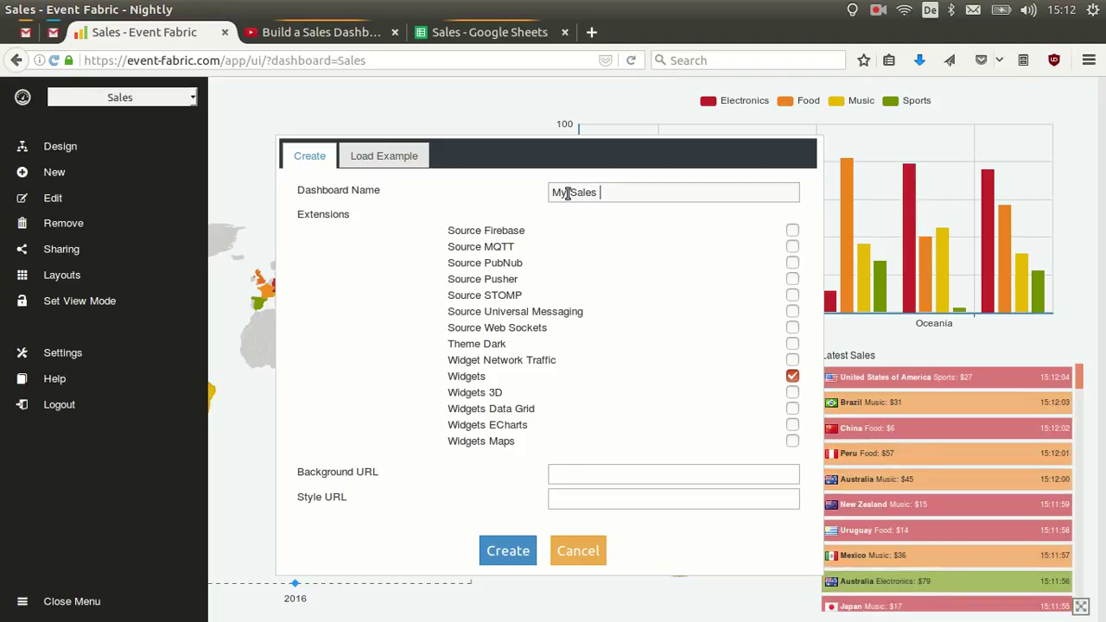
text(Dashbia)
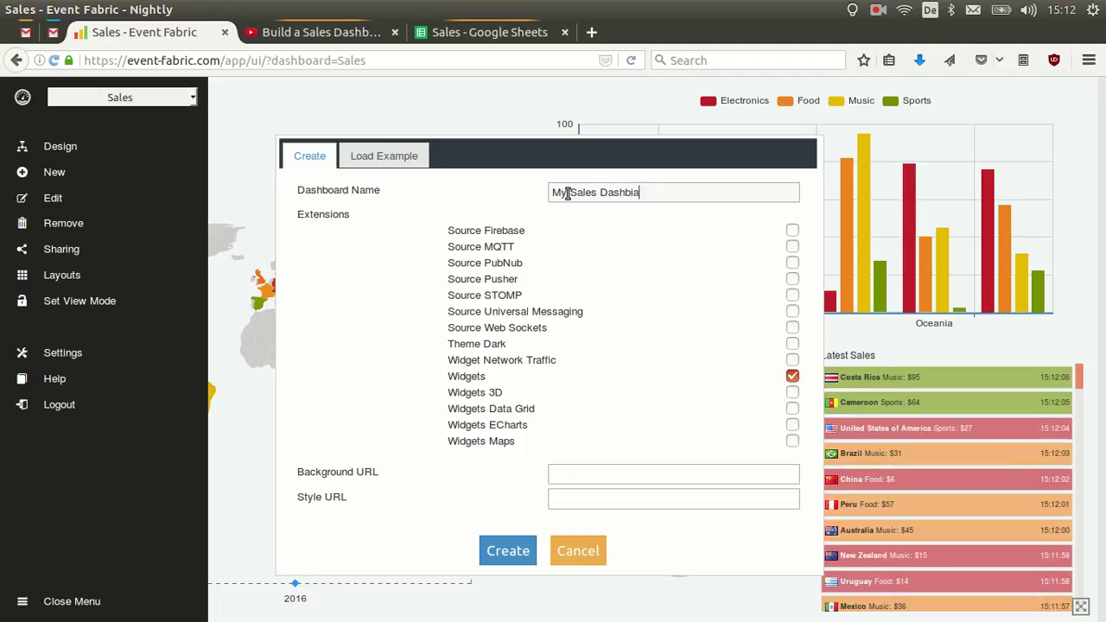
key(BackSpace)
key(BackSpace)
text(oard)
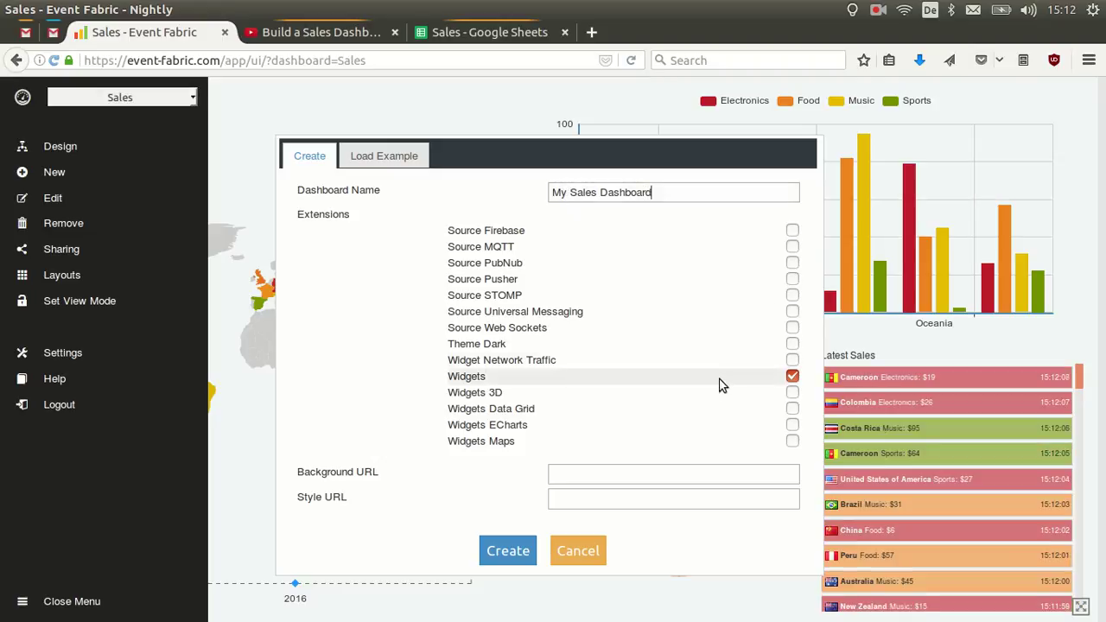
click(792, 425)
click(518, 550)
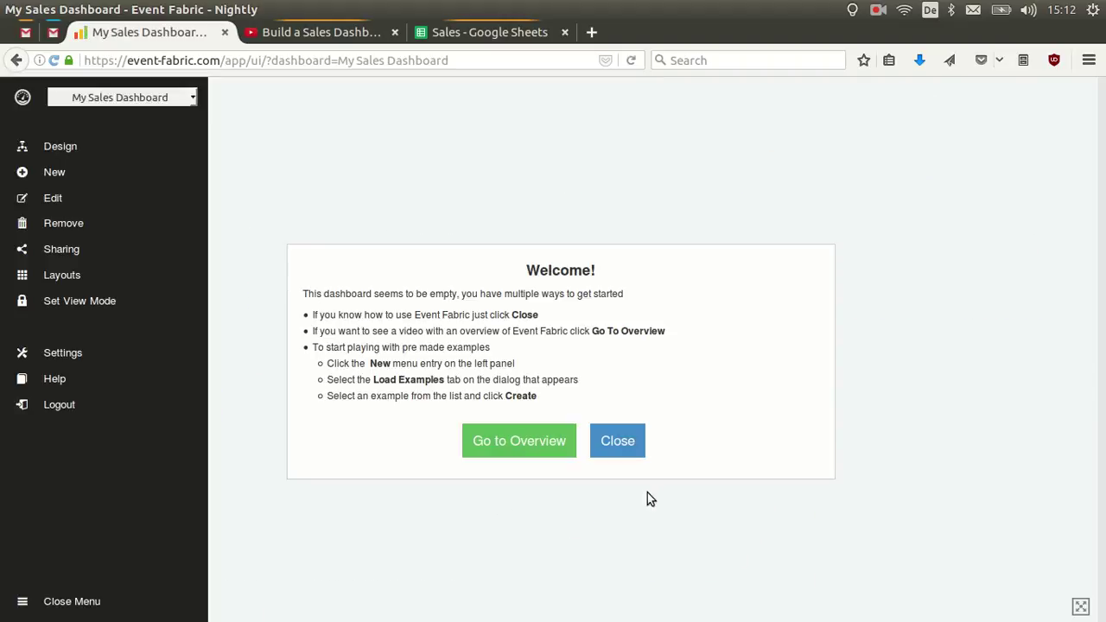
Dismiss the welcome note and place a Source node on the design canvas.
click(617, 442)
click(61, 147)
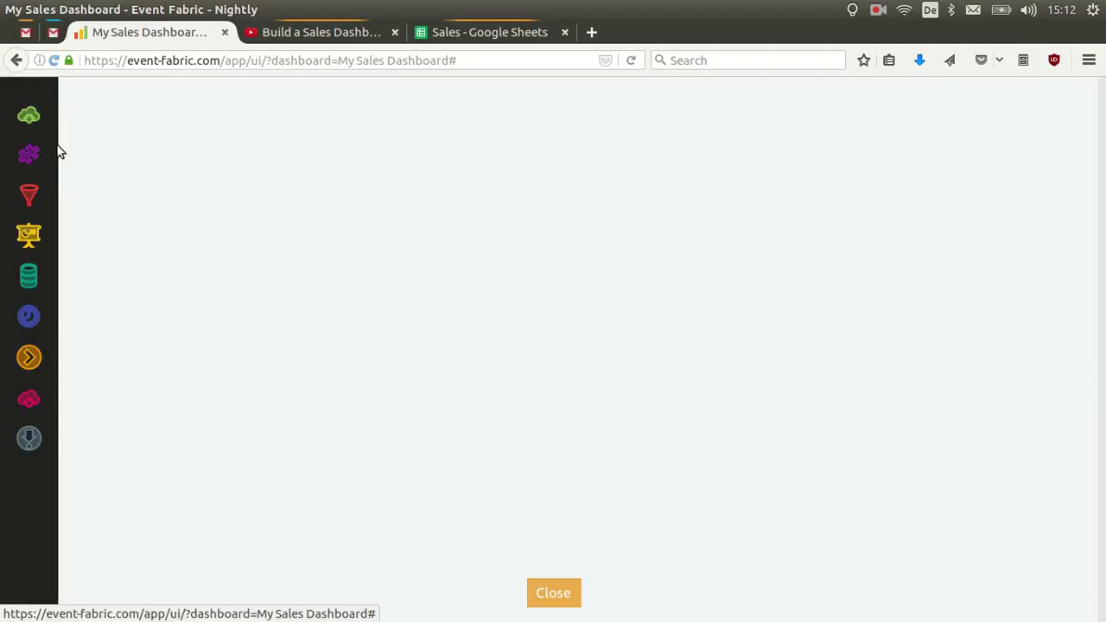
drag(29, 115, 228, 169)
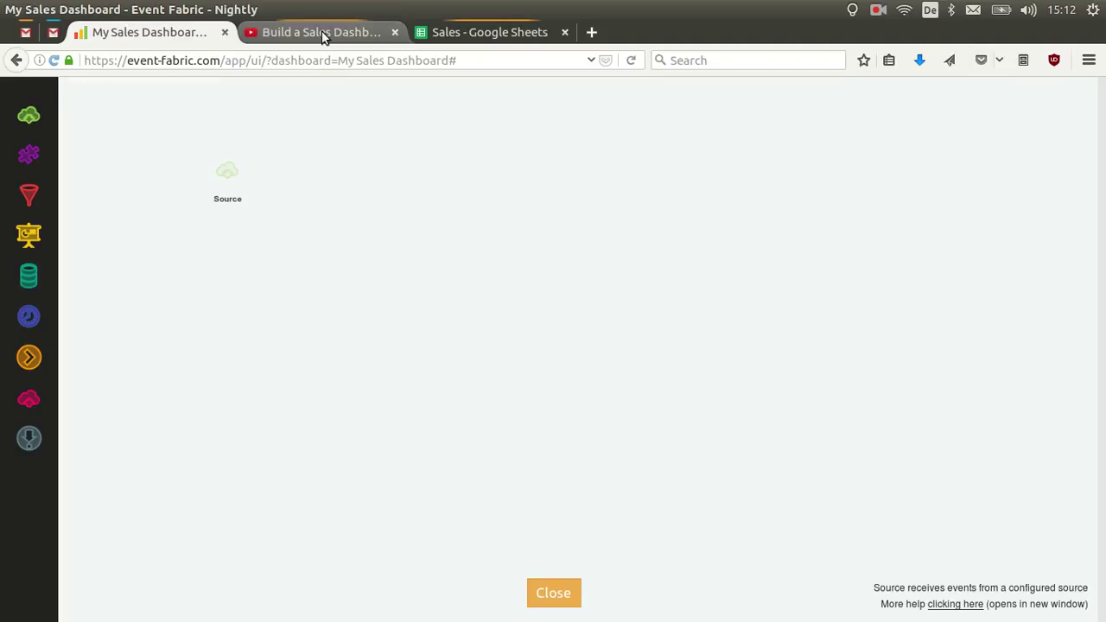
click(322, 32)
click(148, 38)
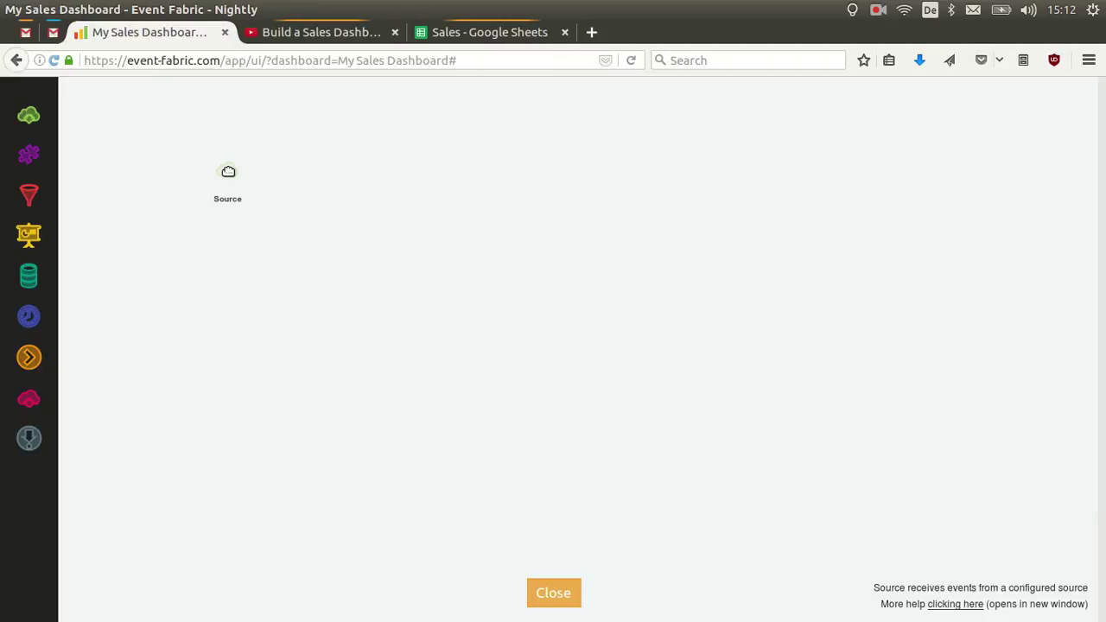
Set the Source node's type to Event Source.
mouse_move(228, 172)
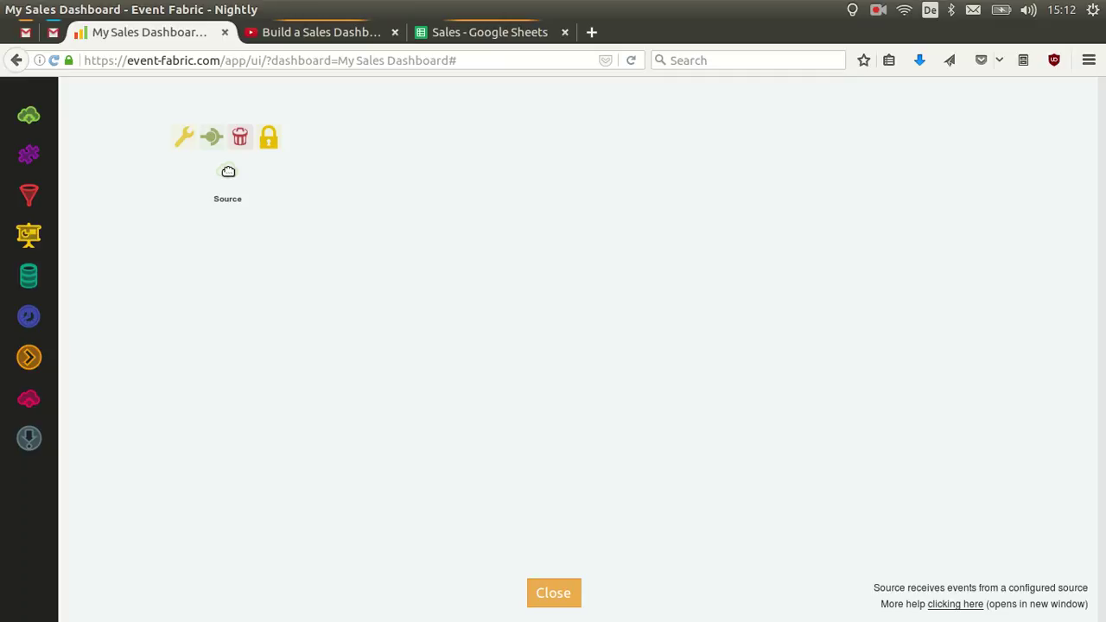
click(185, 142)
click(576, 342)
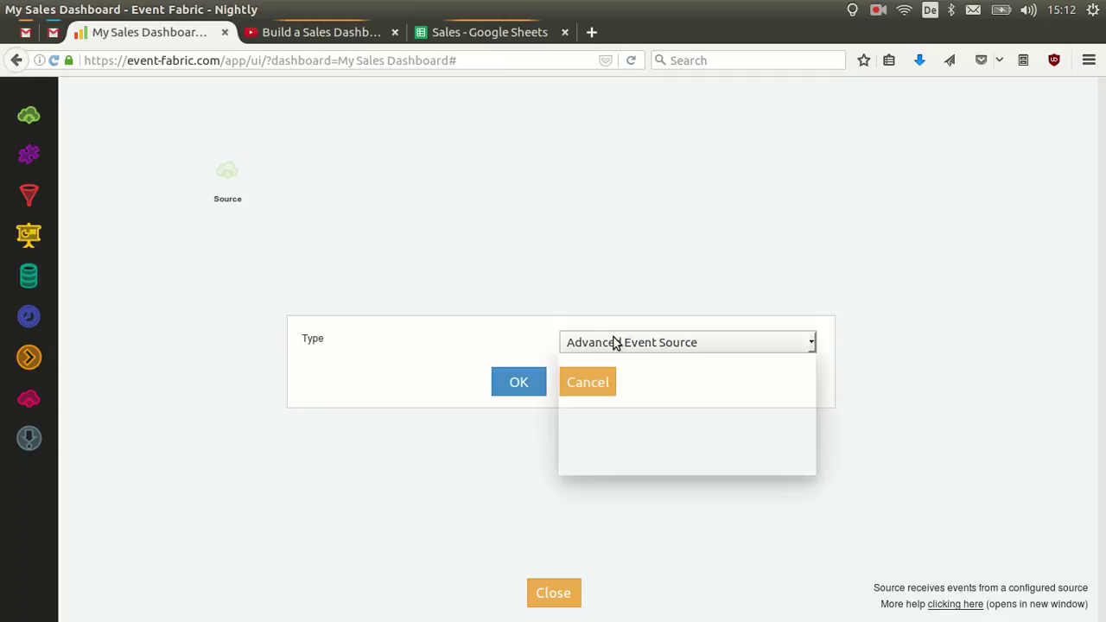
click(624, 383)
click(521, 383)
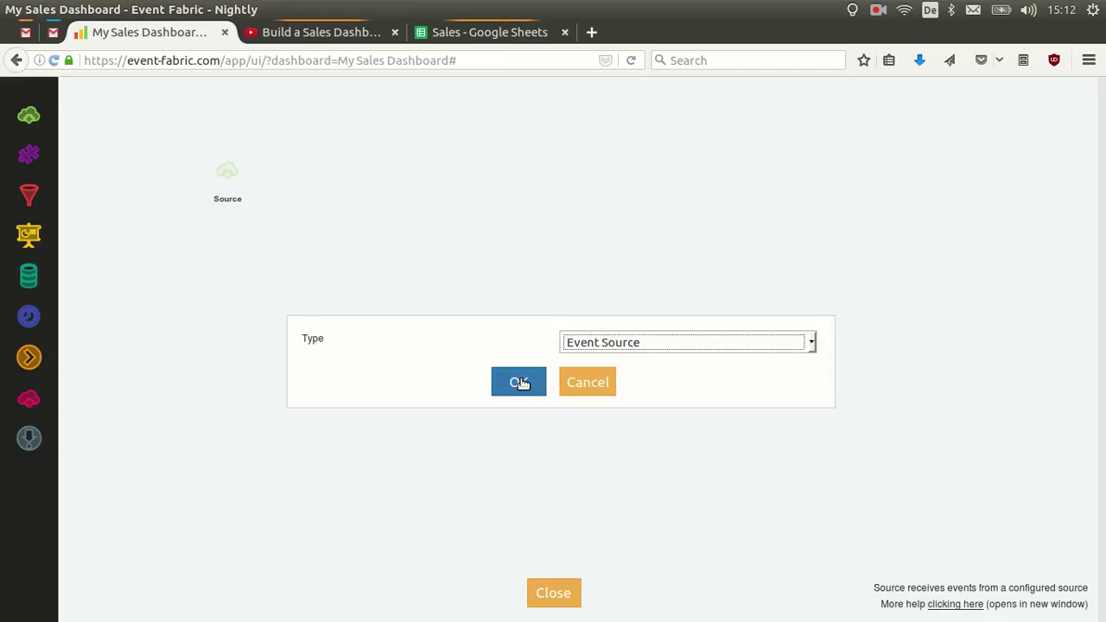
click(460, 38)
click(323, 113)
Copy the sales-data channel from the add-on settings into the Source node's Channel field.
mouse_move(337, 142)
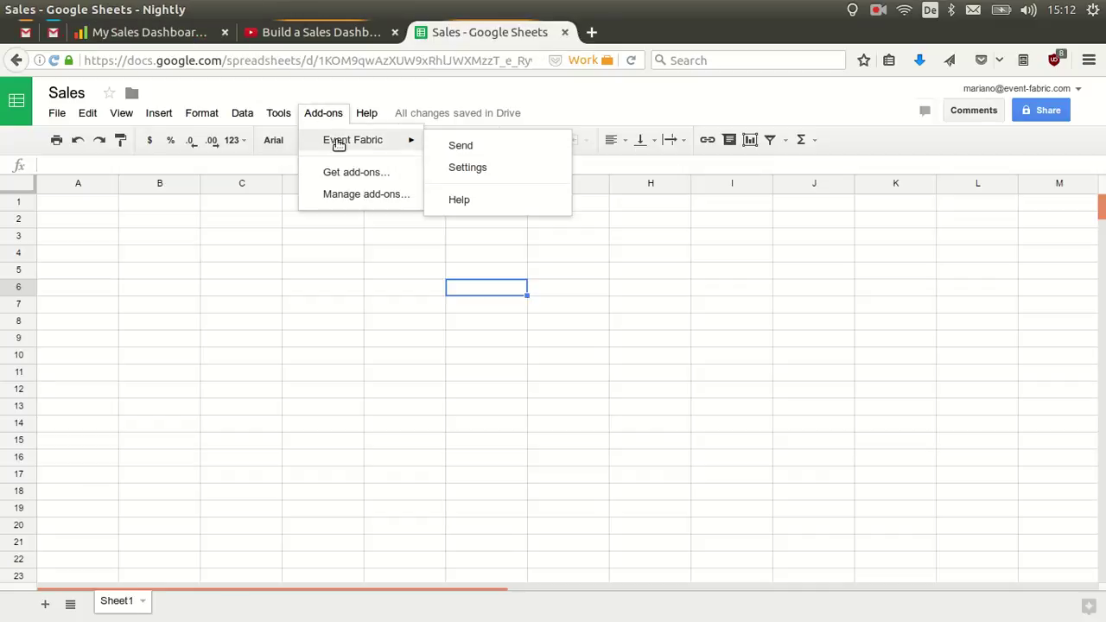
click(482, 169)
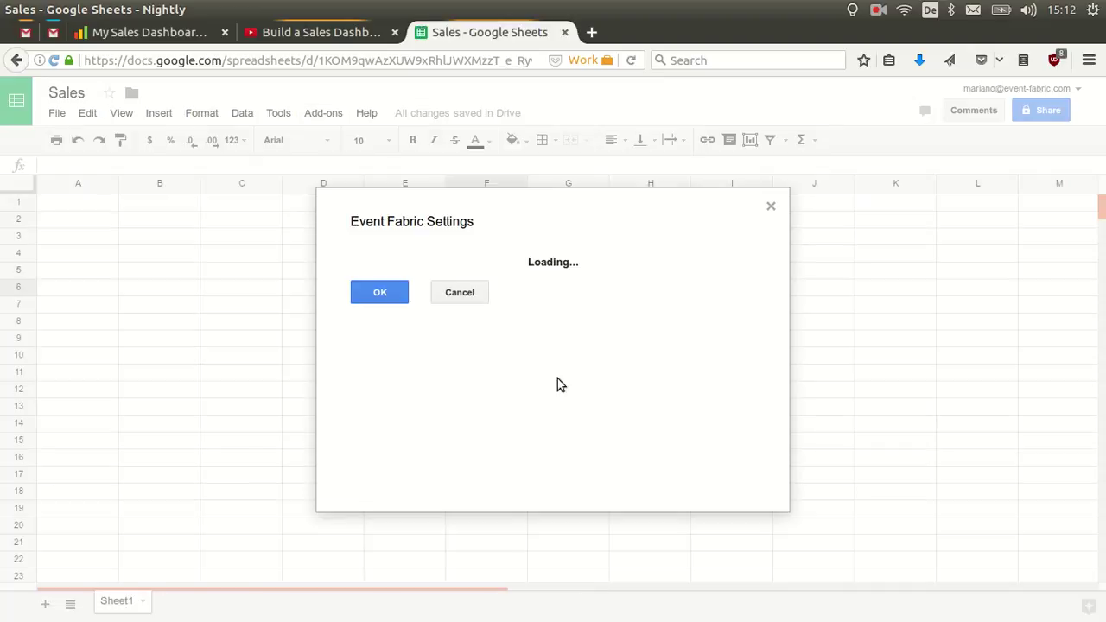
click(633, 378)
drag(632, 377, 542, 375)
key(ctrl+c)
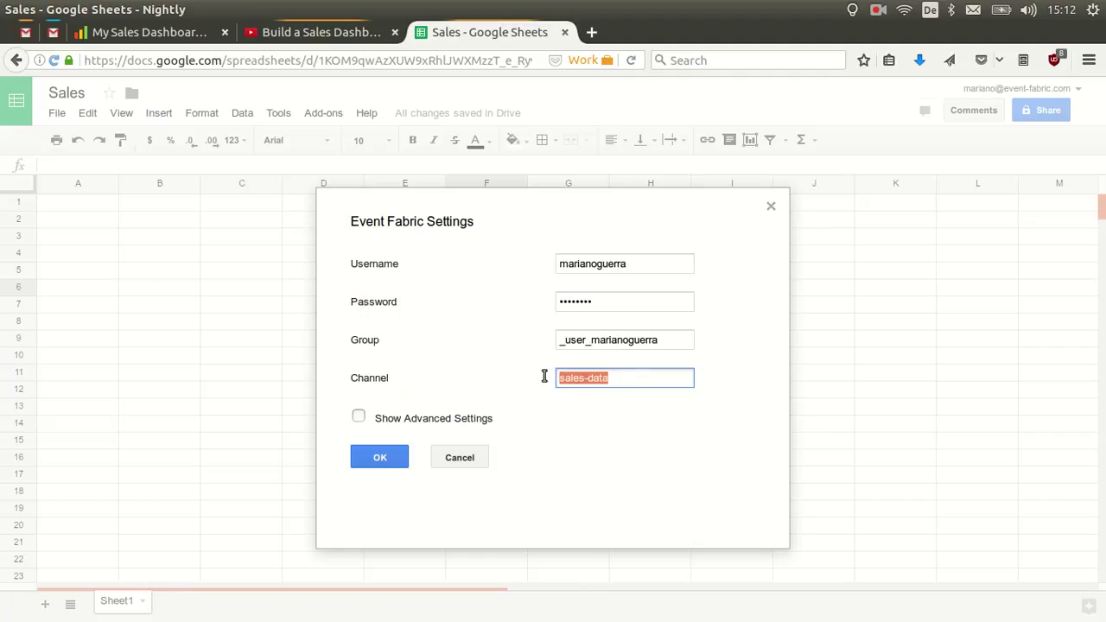
click(164, 39)
click(597, 339)
key(ctrl+v)
Confirm the sales-data channel and rename the Source node to 'Sales Data'.
click(526, 379)
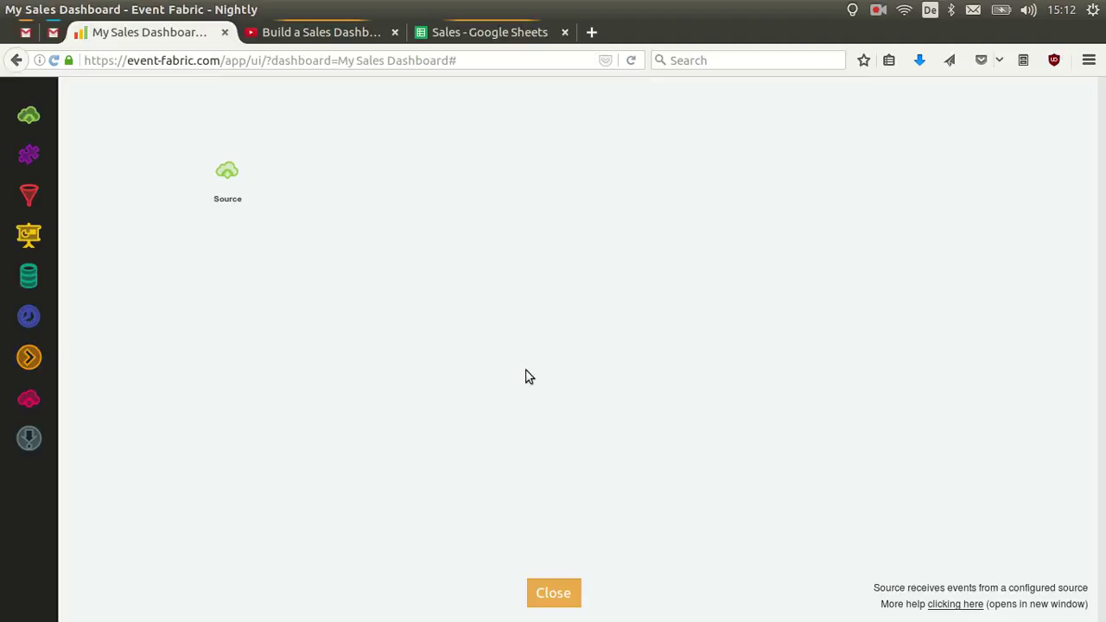
double_click(235, 200)
text(Sales Data)
key(Return)
click(439, 35)
Enter the first row in A1:D1: Germany, Food, 32, de.
click(472, 458)
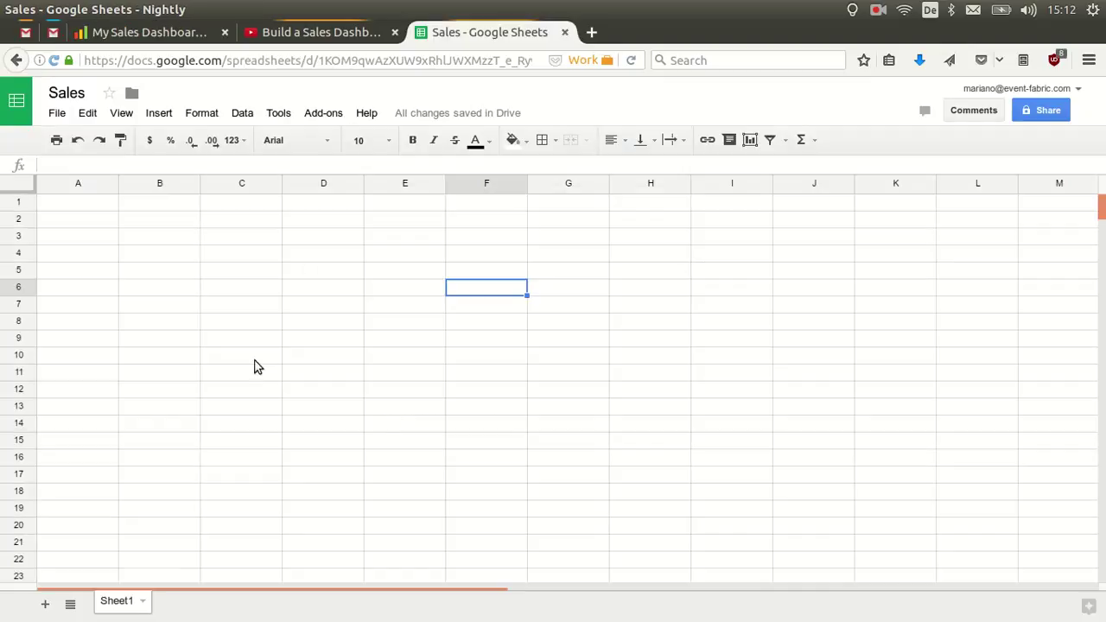
click(93, 220)
click(99, 206)
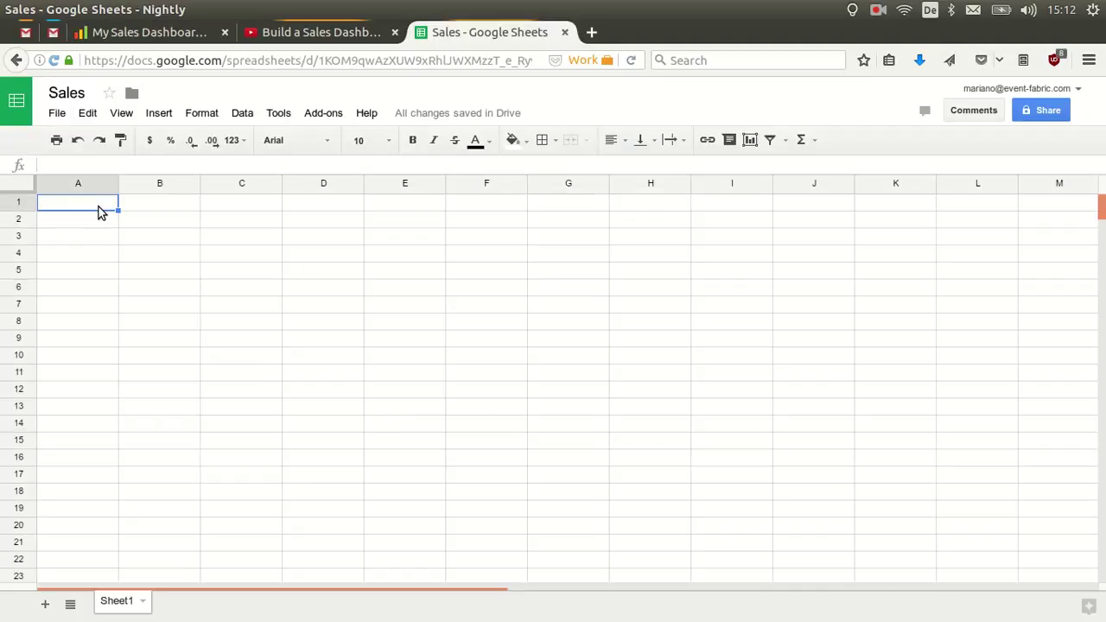
key(ctrl+v)
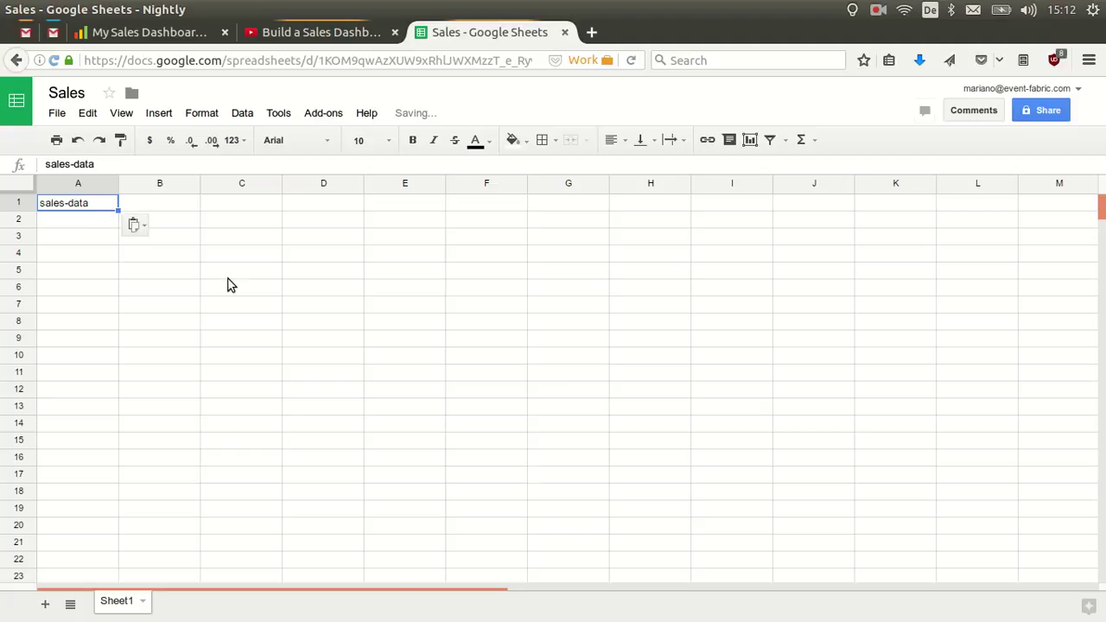
key(ctrl+a)
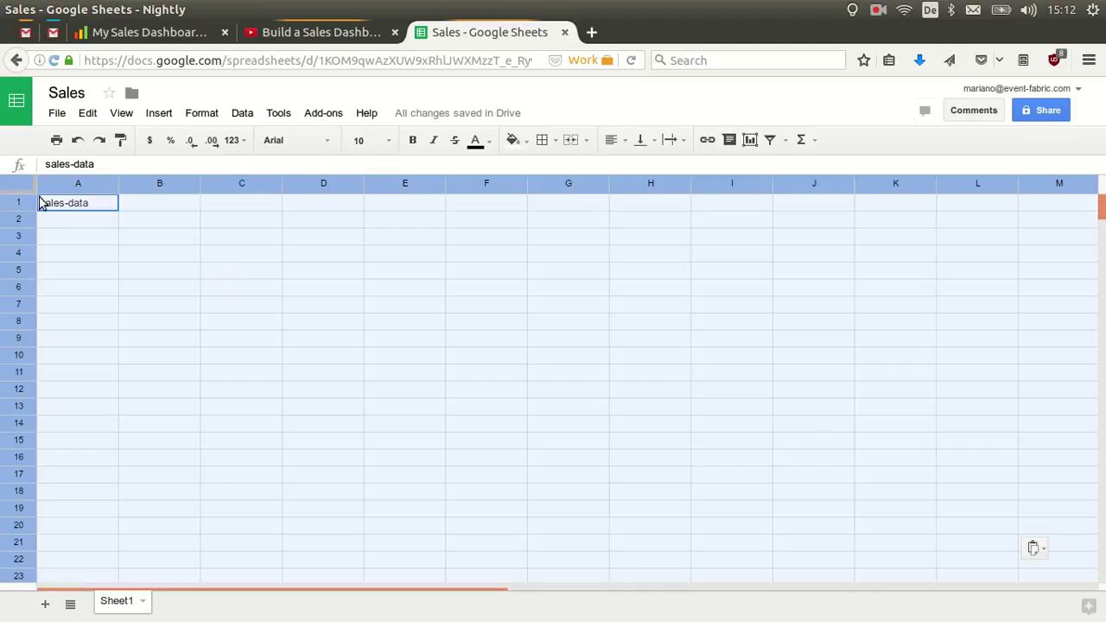
click(79, 210)
double_click(79, 208)
click(80, 207)
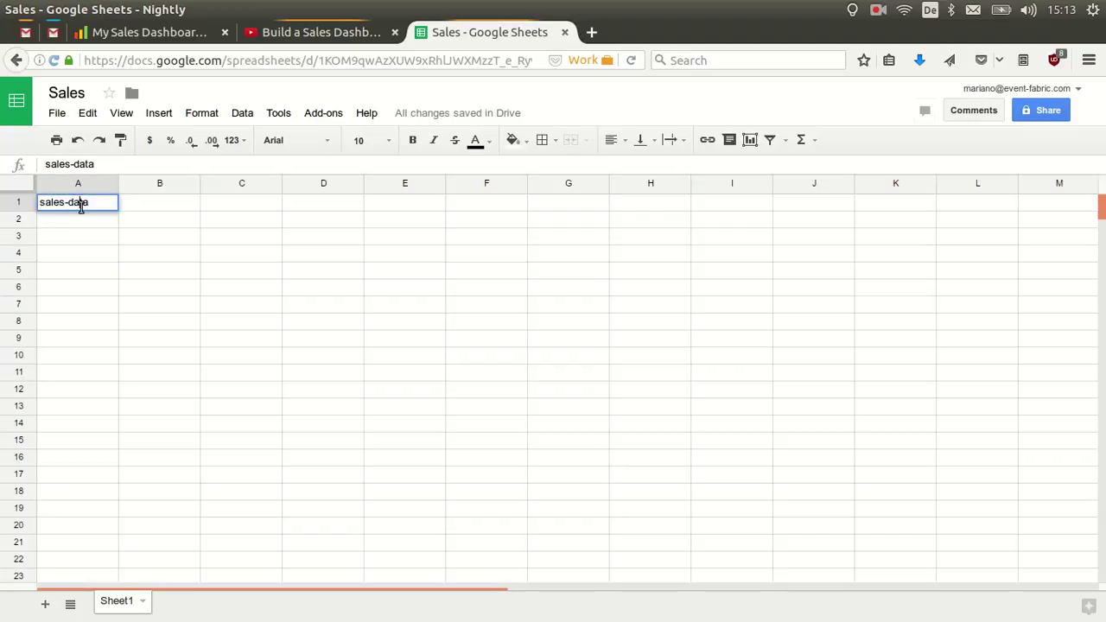
key(BackSpace)
key(BackSpace)
key(BackSpace)
key(BackSpace)
key(BackSpace)
key(BackSpace)
key(BackSpace)
key(BackSpace)
key(BackSpace)
text(Germany)
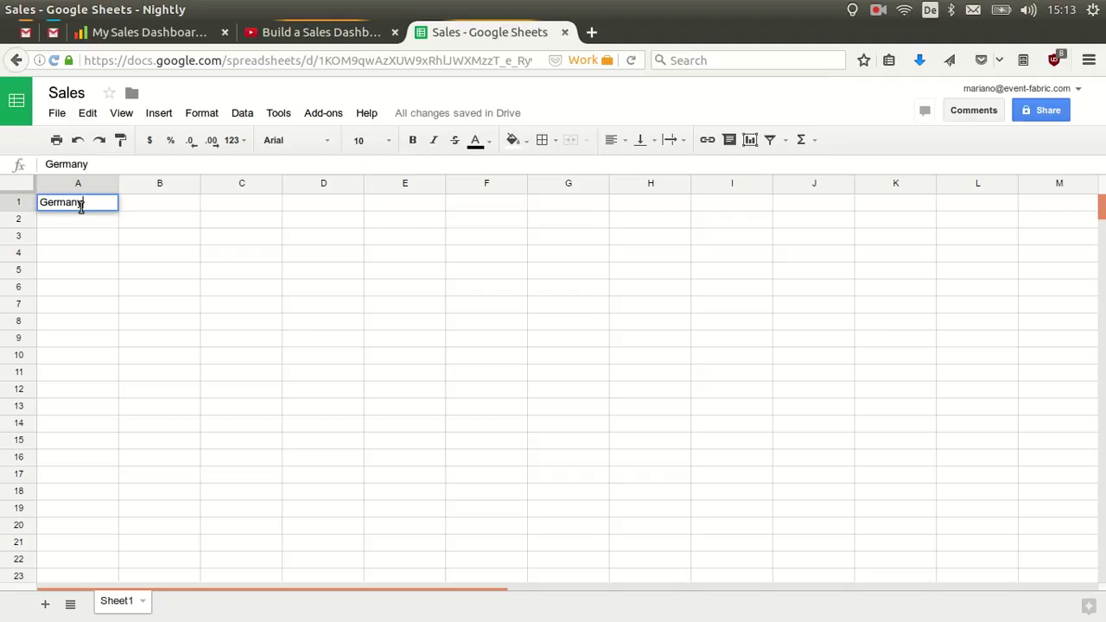
click(157, 203)
text(Food)
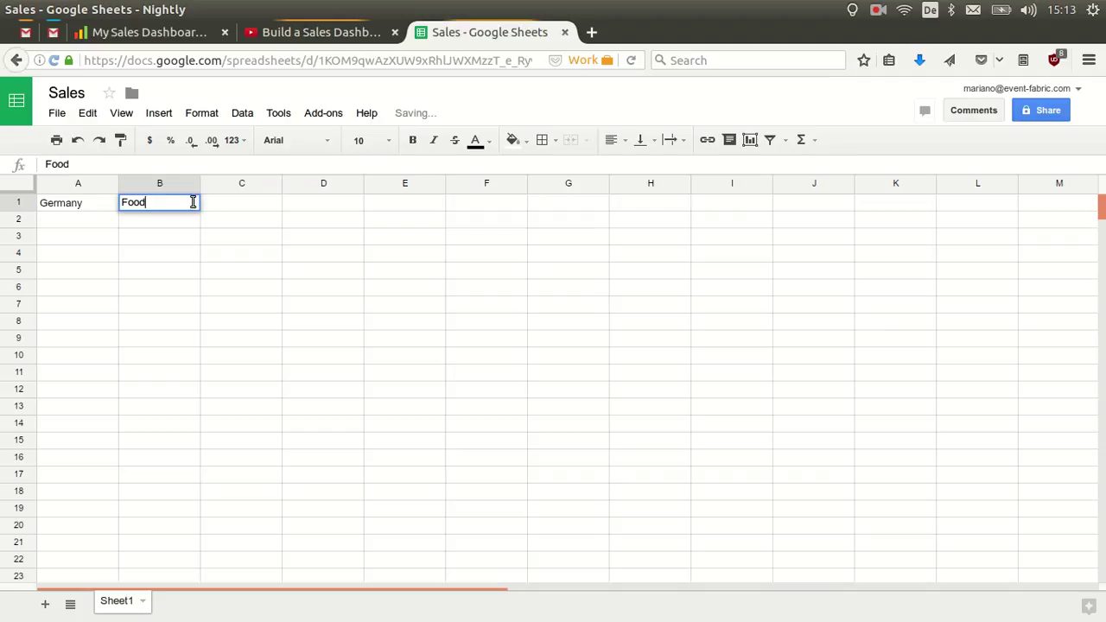
click(220, 211)
text(32)
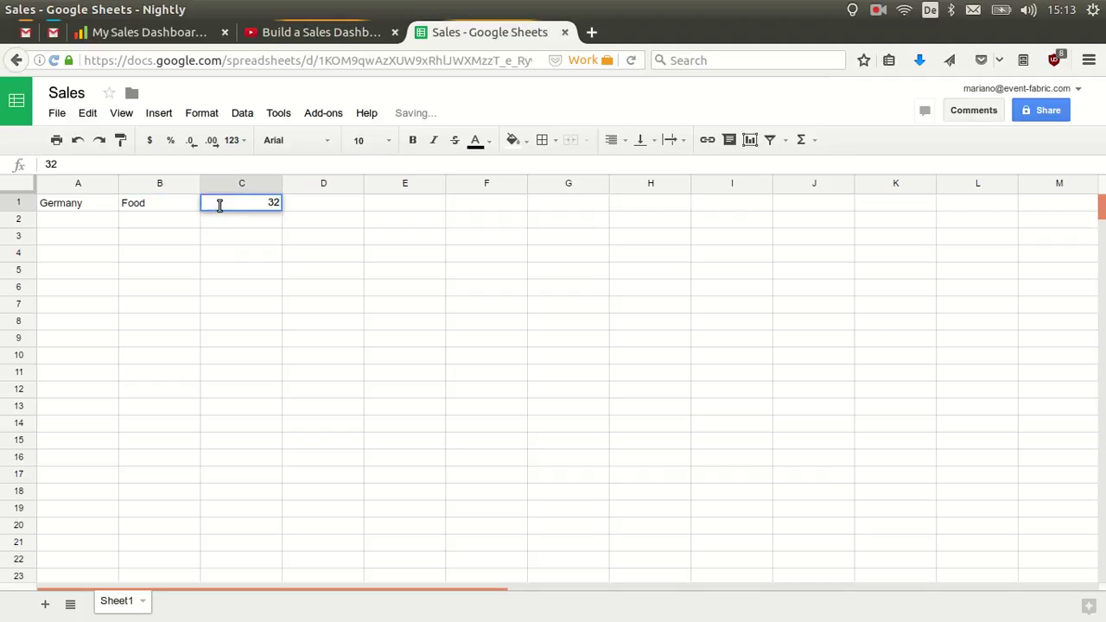
click(300, 205)
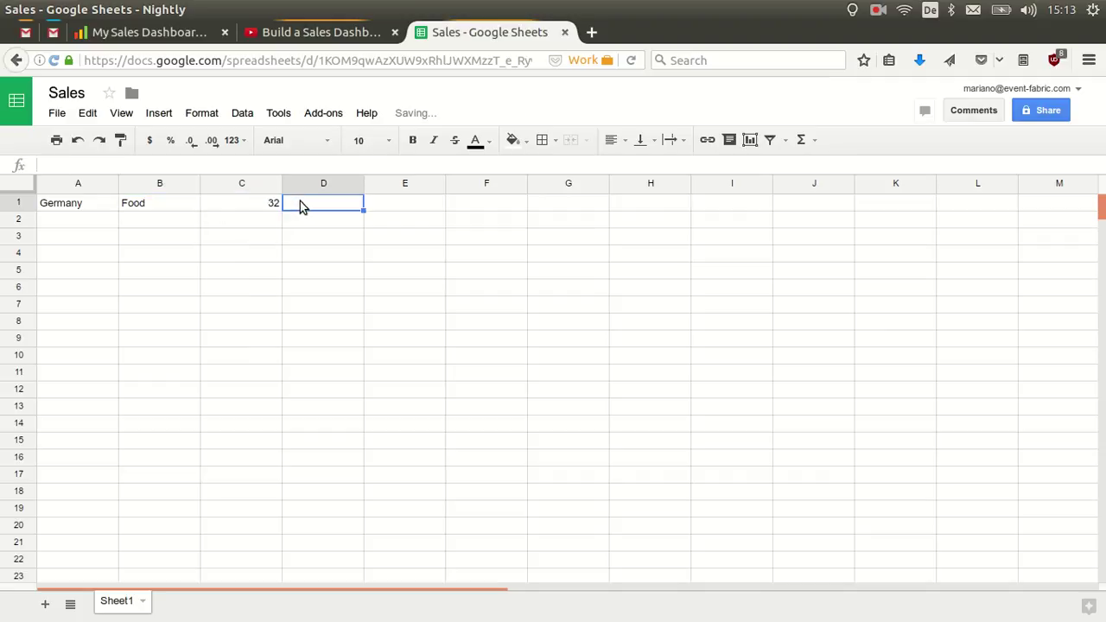
text(de)
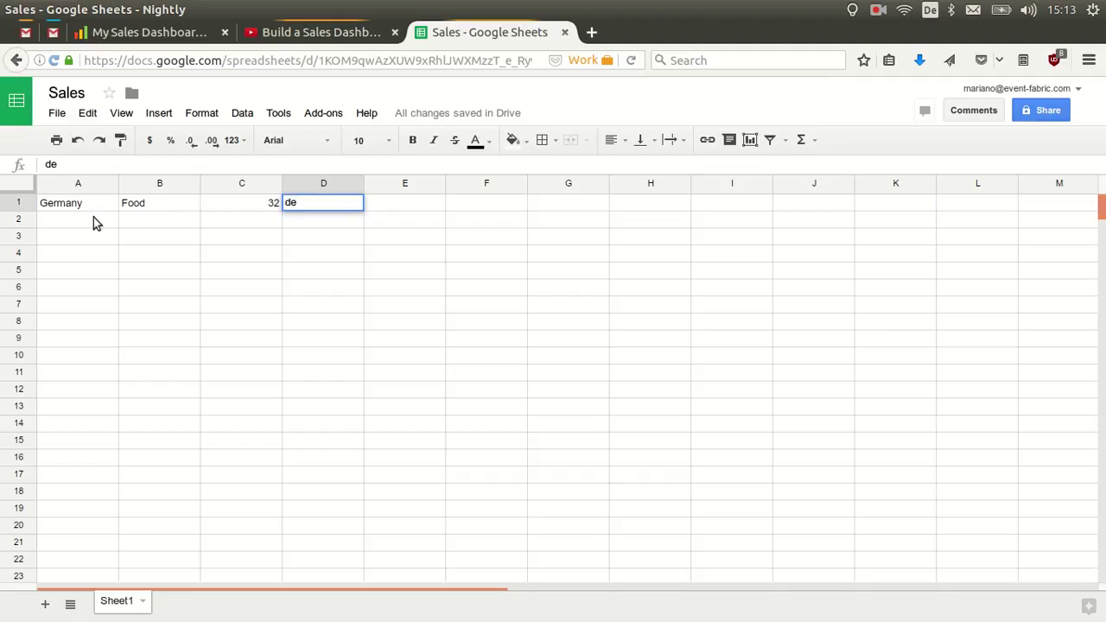
Add the Argentina row (amount 40, code ar) and the Italy row (Sports, 35, it).
click(95, 223)
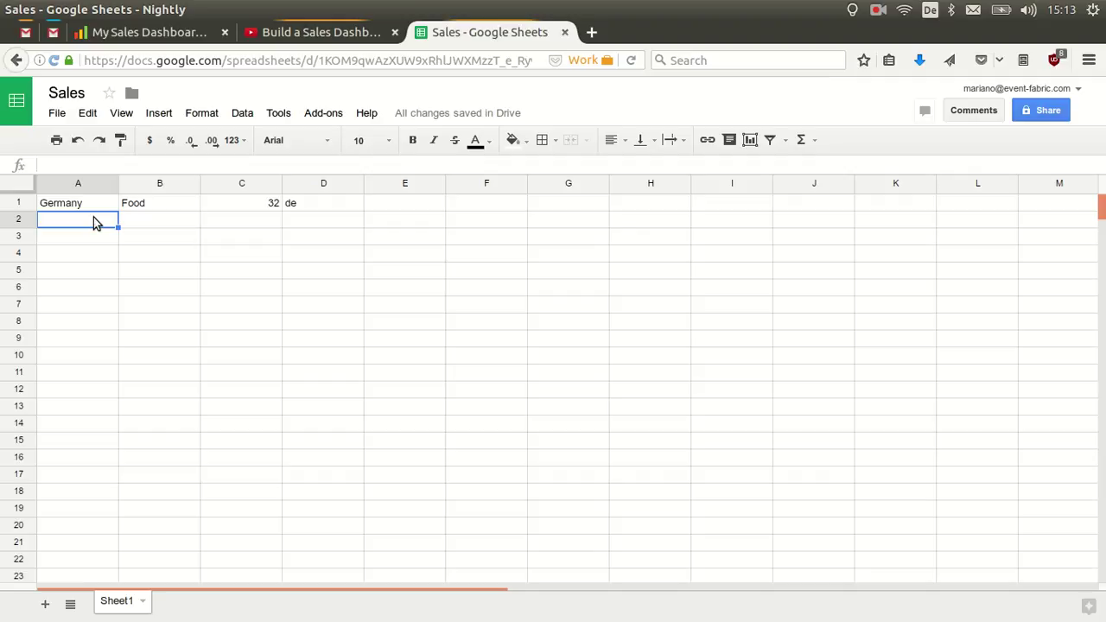
text(Argentina)
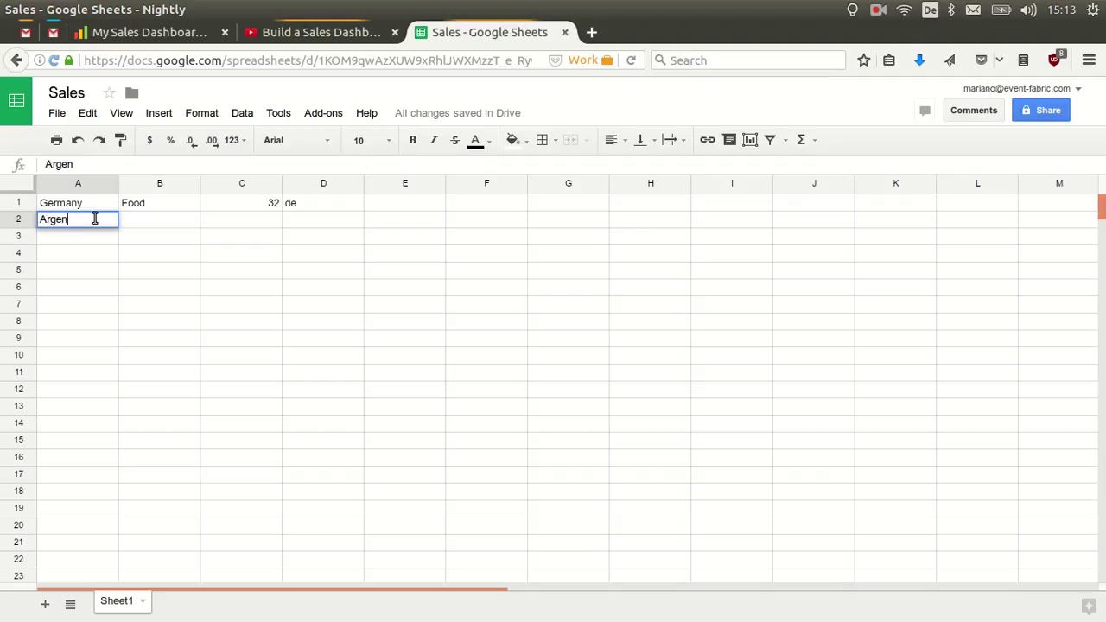
click(184, 225)
text(Ele)
text(nics)
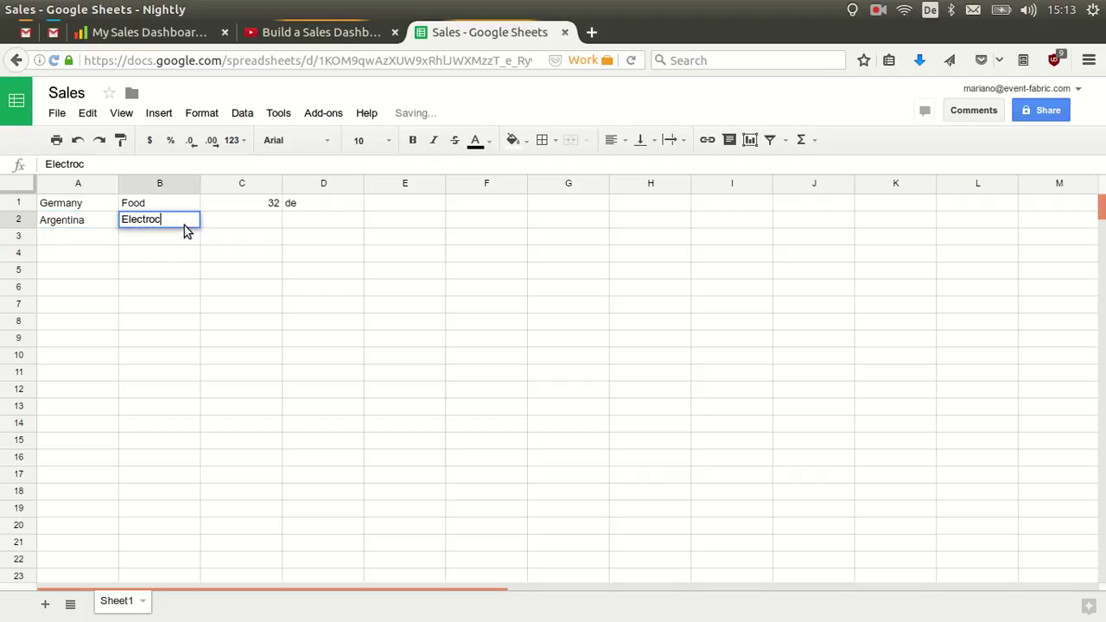
click(251, 220)
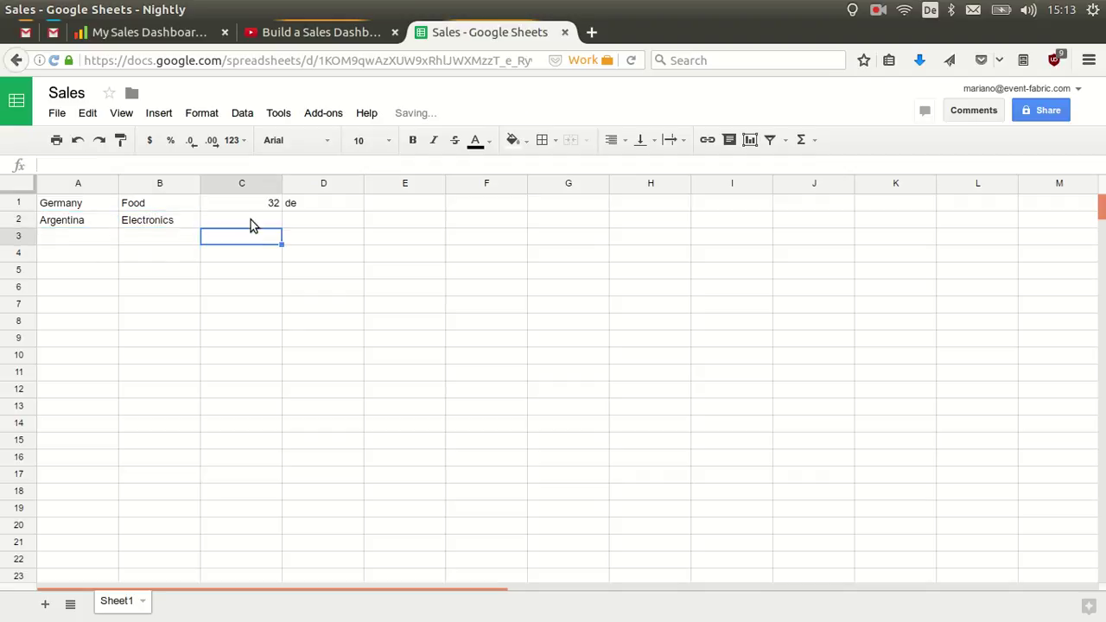
text(40)
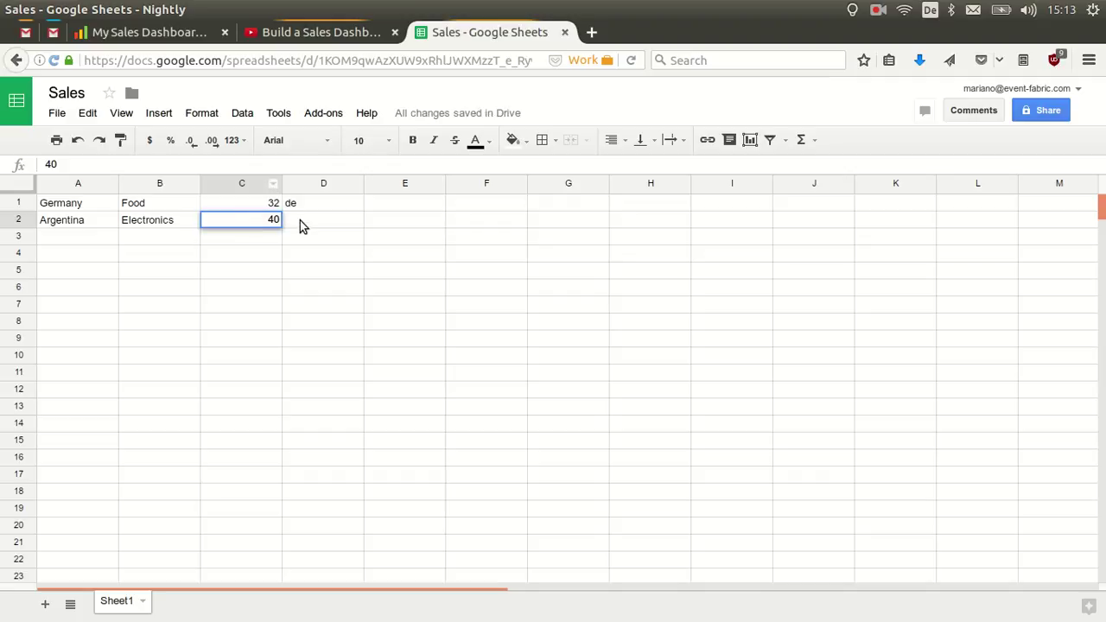
click(299, 220)
text(ar)
click(104, 240)
text(Italy)
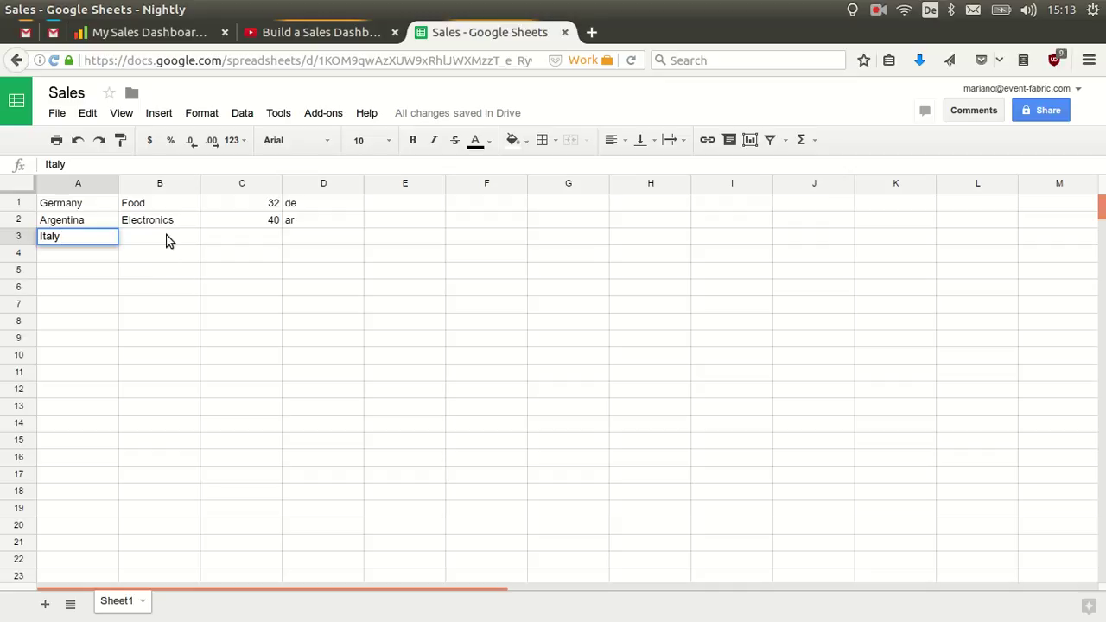
click(167, 236)
text(Sports)
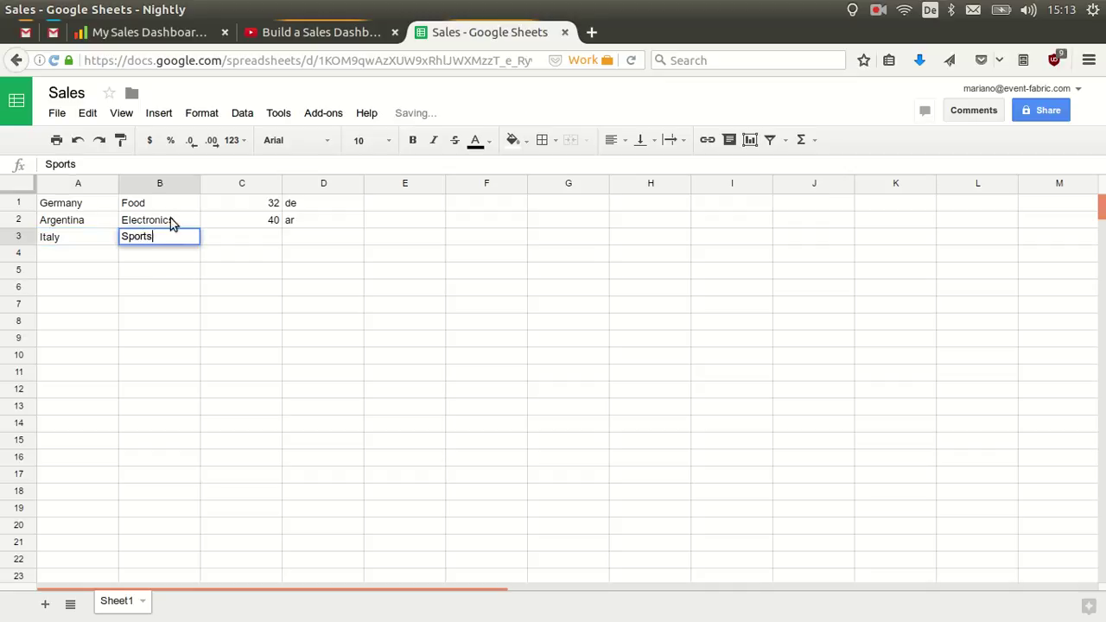
click(234, 234)
text(35)
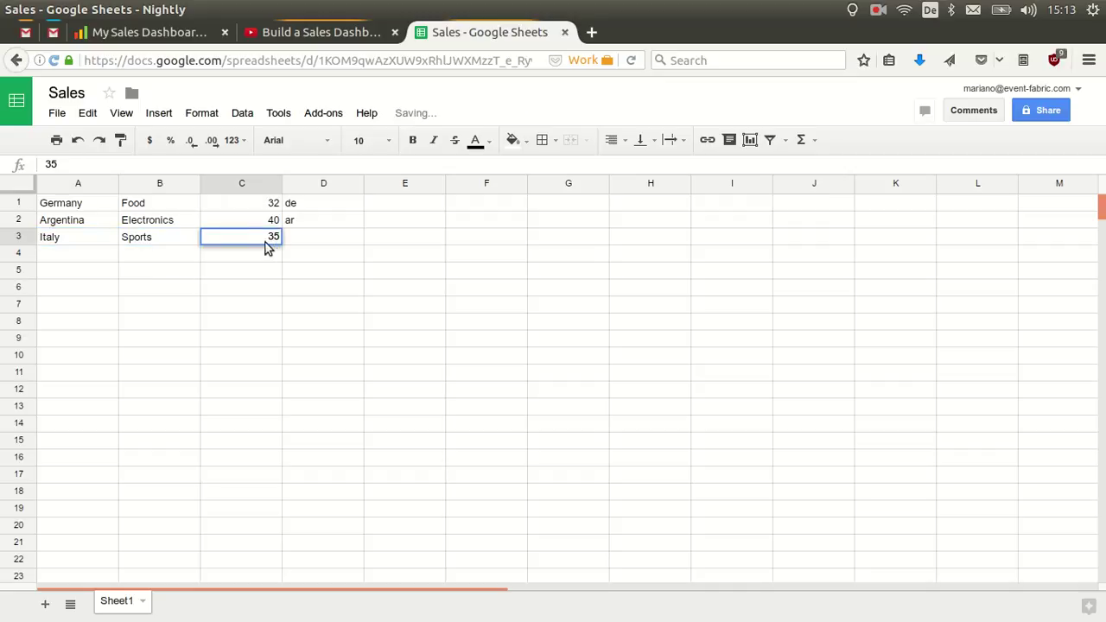
click(294, 239)
text(it)
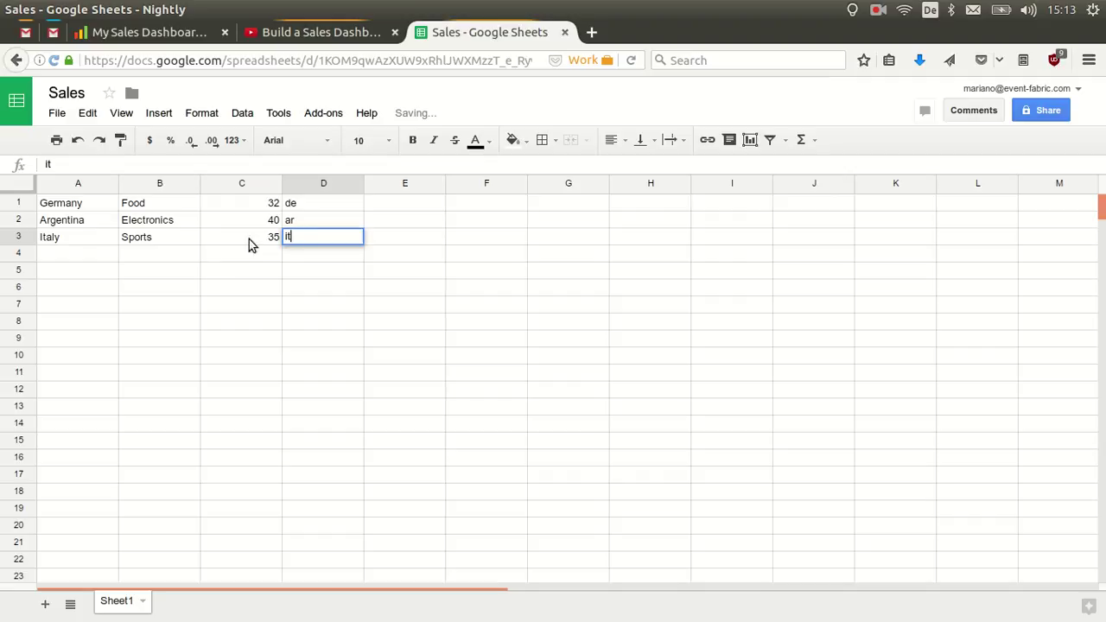
Add the Brazil row in A4:D4: Brazil, Music, 26, br.
click(90, 258)
text(Brazi)
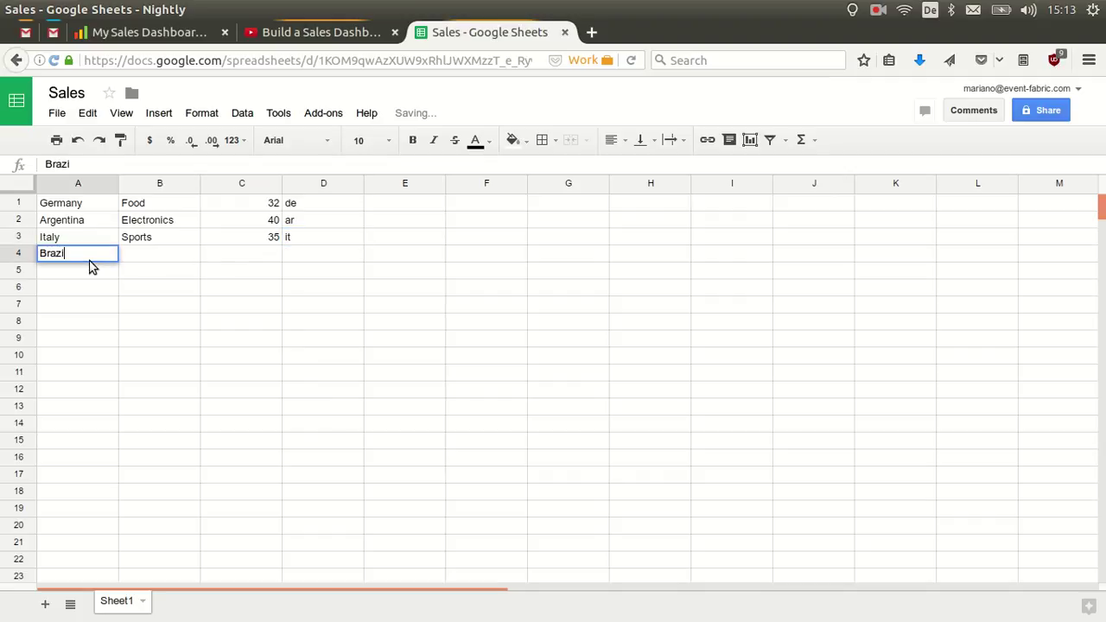
click(175, 259)
text(Music)
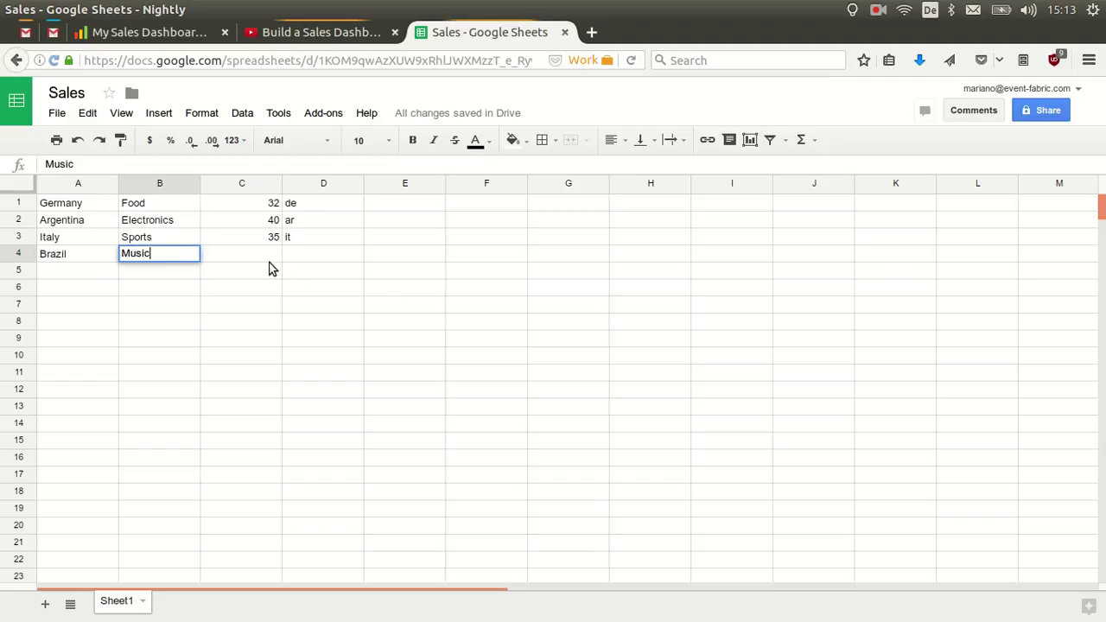
click(265, 263)
text(26)
click(304, 253)
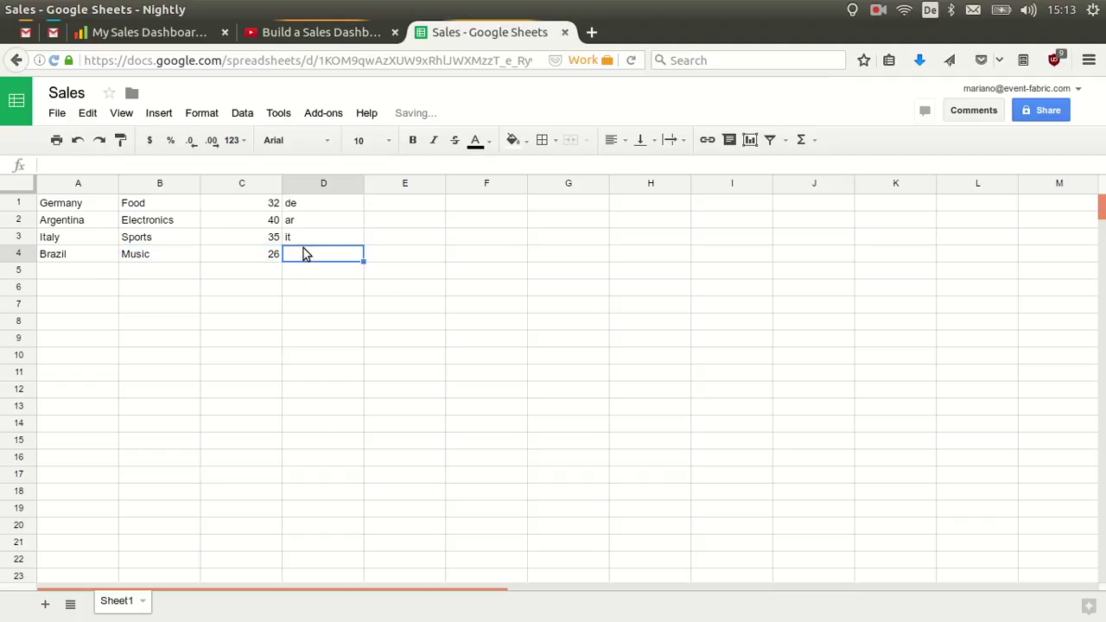
text(br)
click(183, 309)
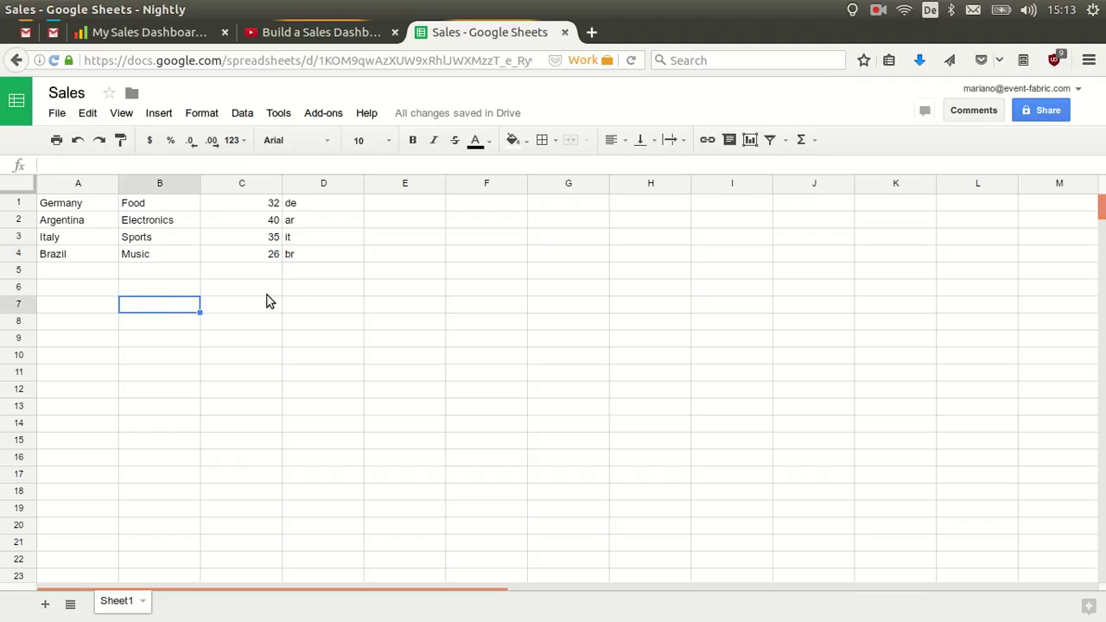
Send the sheet data to Event Fabric via the add-on's Send command.
click(323, 113)
mouse_move(398, 141)
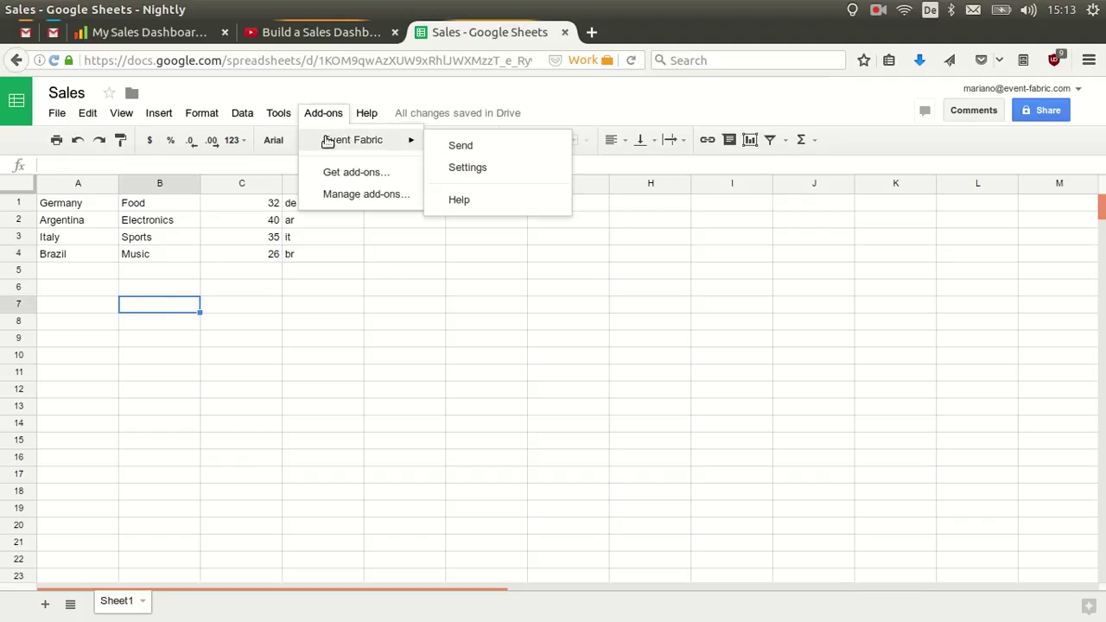
click(465, 147)
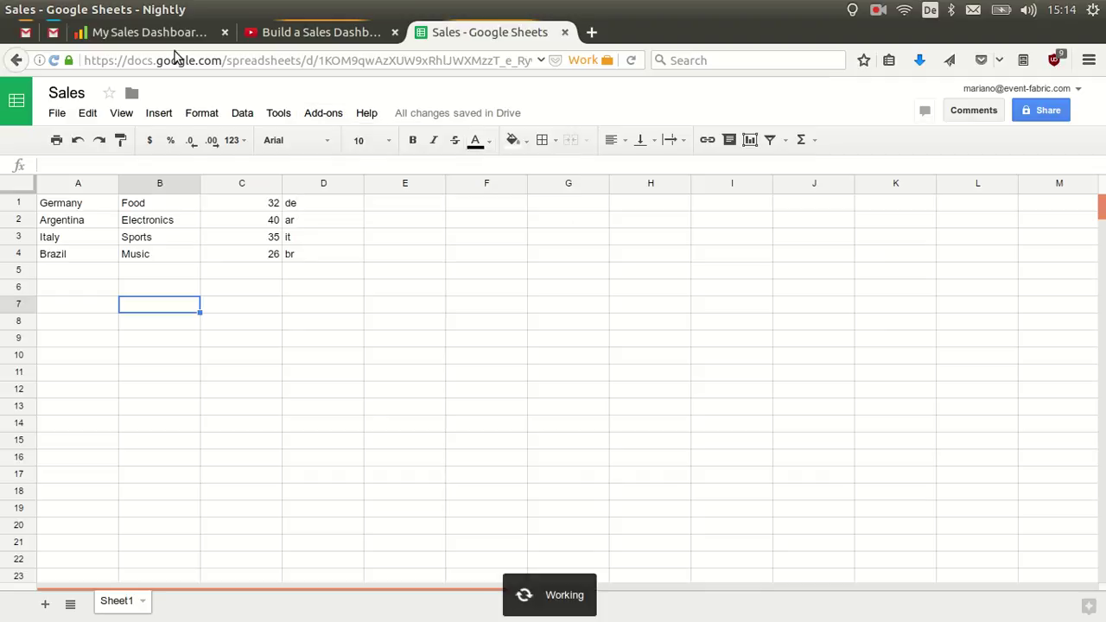
click(156, 32)
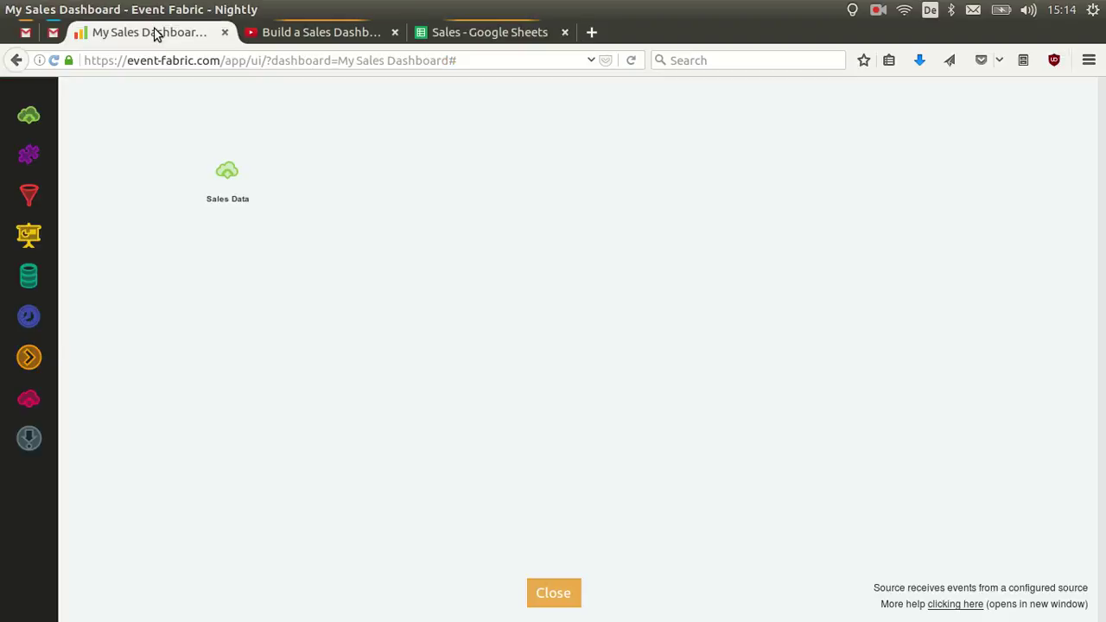
Open the Sales Data source's output and inspect the sheet id, the name 'Sales' and the owner e-mail.
click(246, 191)
scroll(722, 298, down, 3)
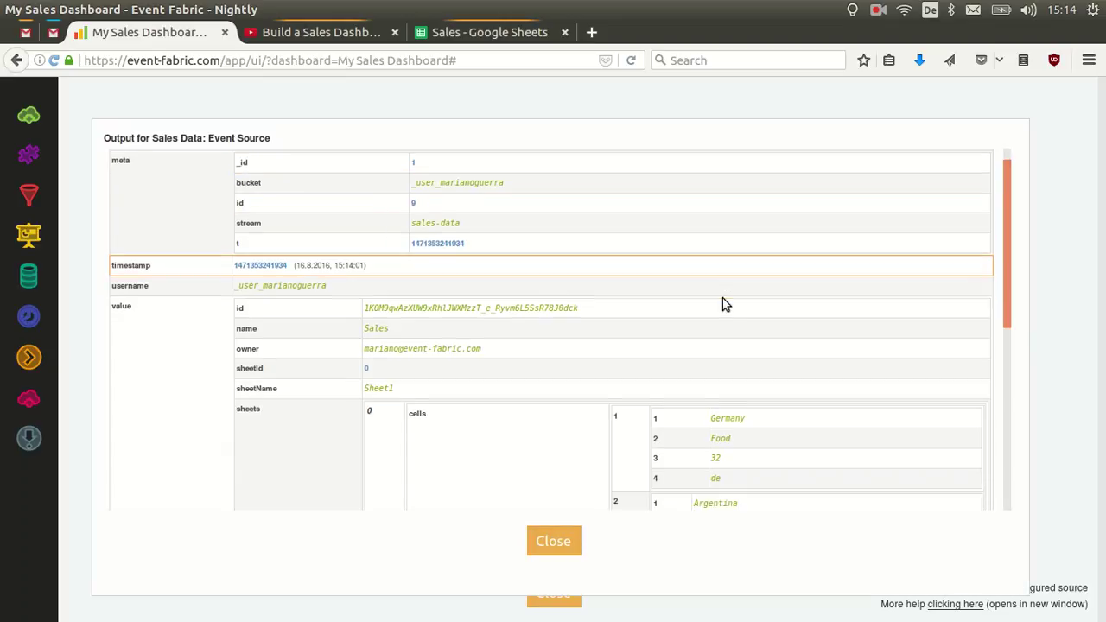
scroll(722, 298, up, 3)
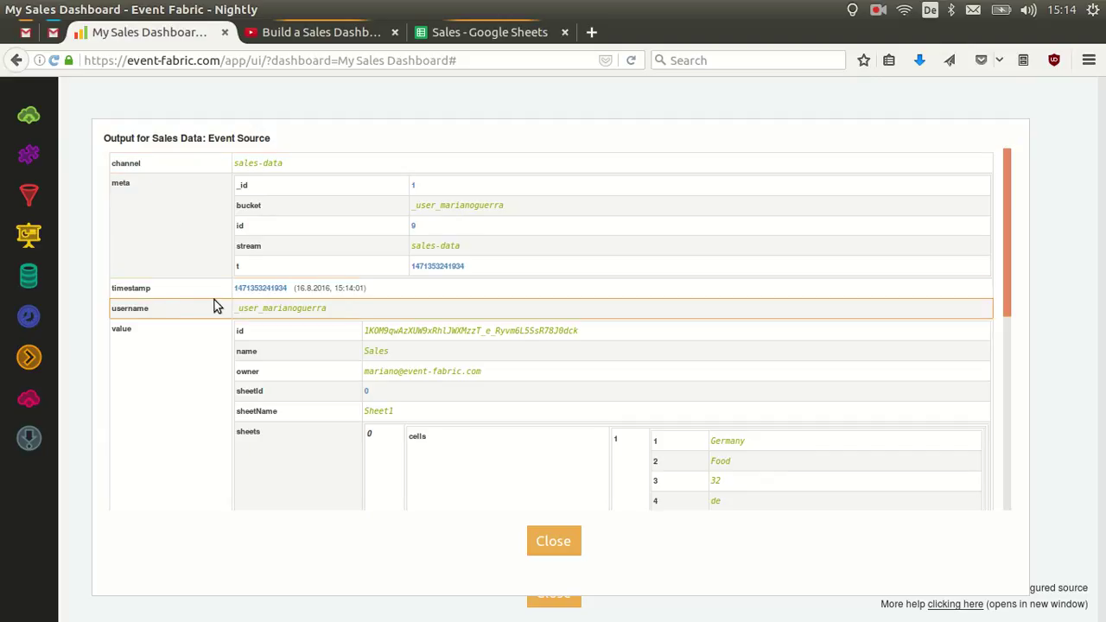
scroll(149, 270, down, 3)
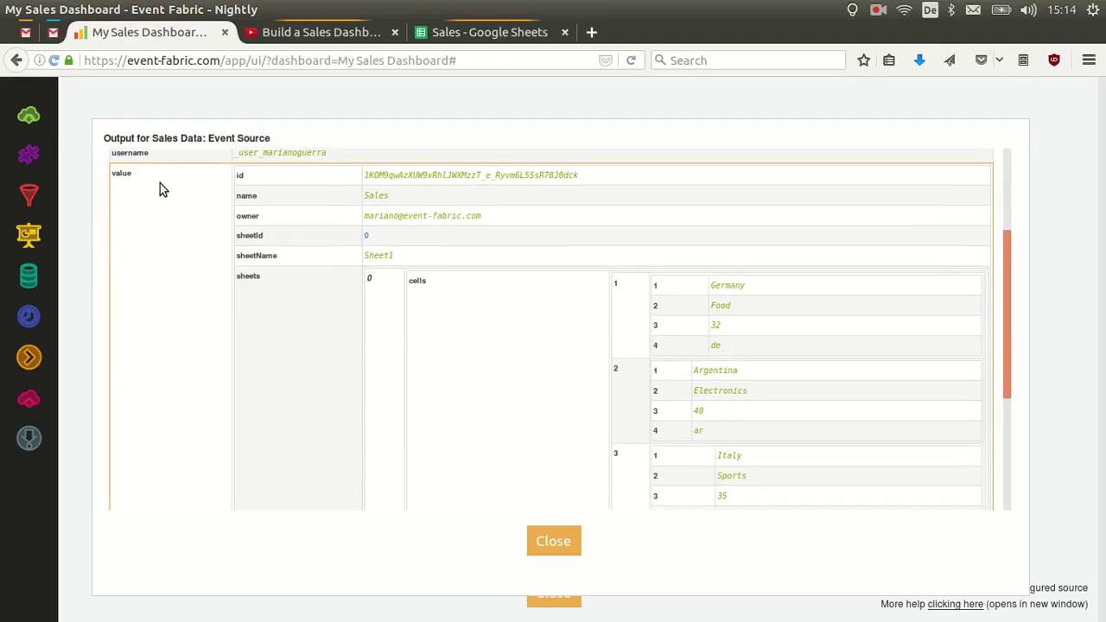
scroll(158, 187, down, 2)
scroll(156, 190, up, 1)
scroll(159, 198, up, 2)
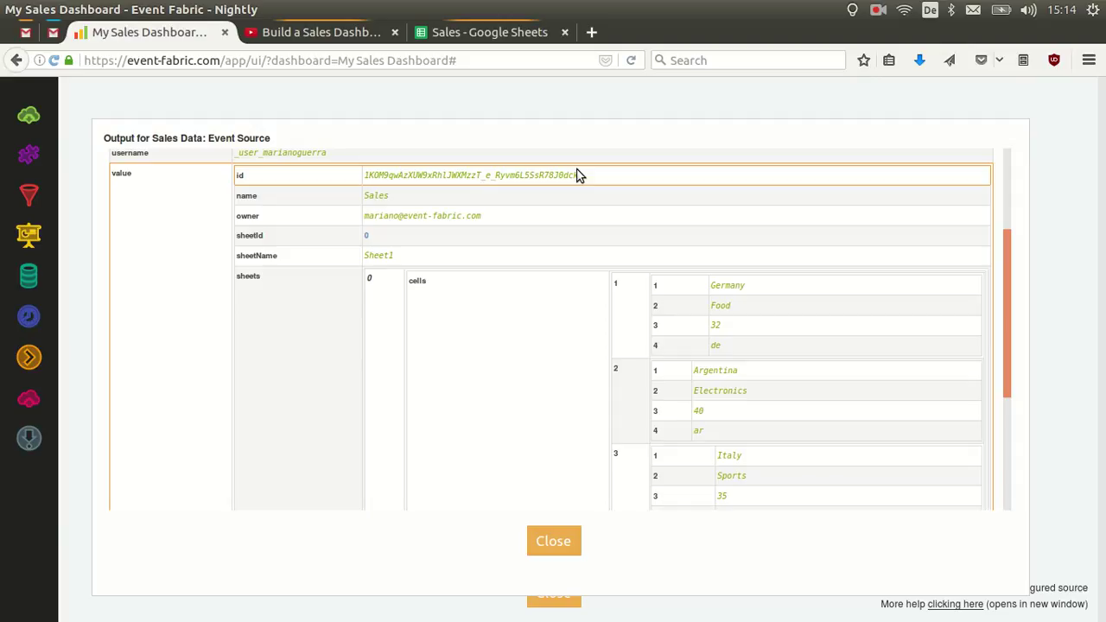
drag(579, 177, 403, 177)
click(397, 178)
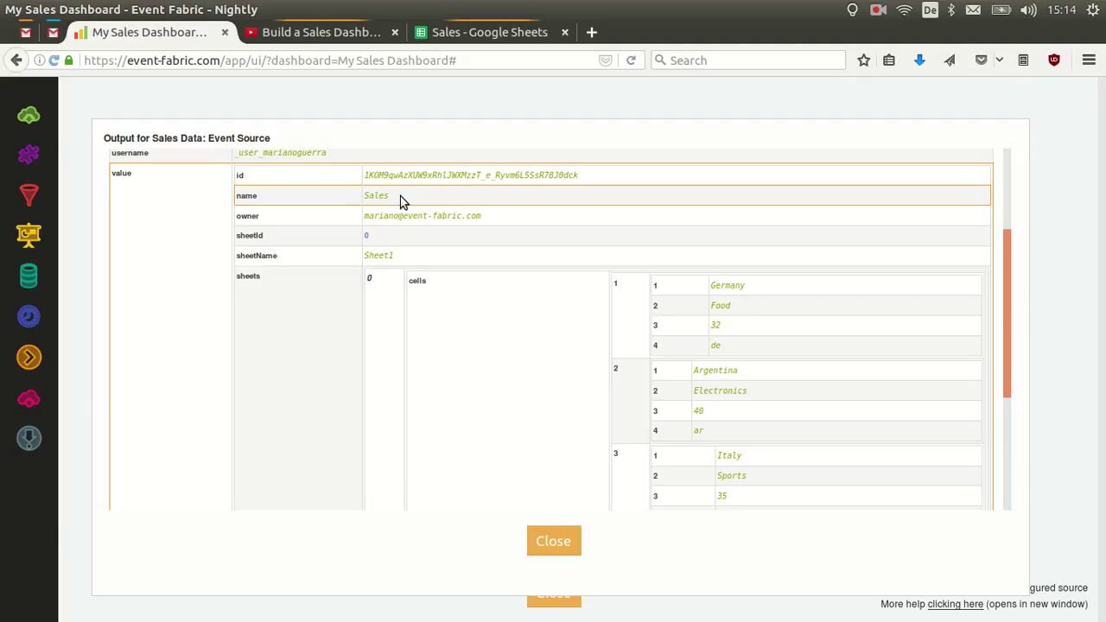
drag(390, 198, 363, 198)
drag(482, 216, 361, 218)
click(384, 249)
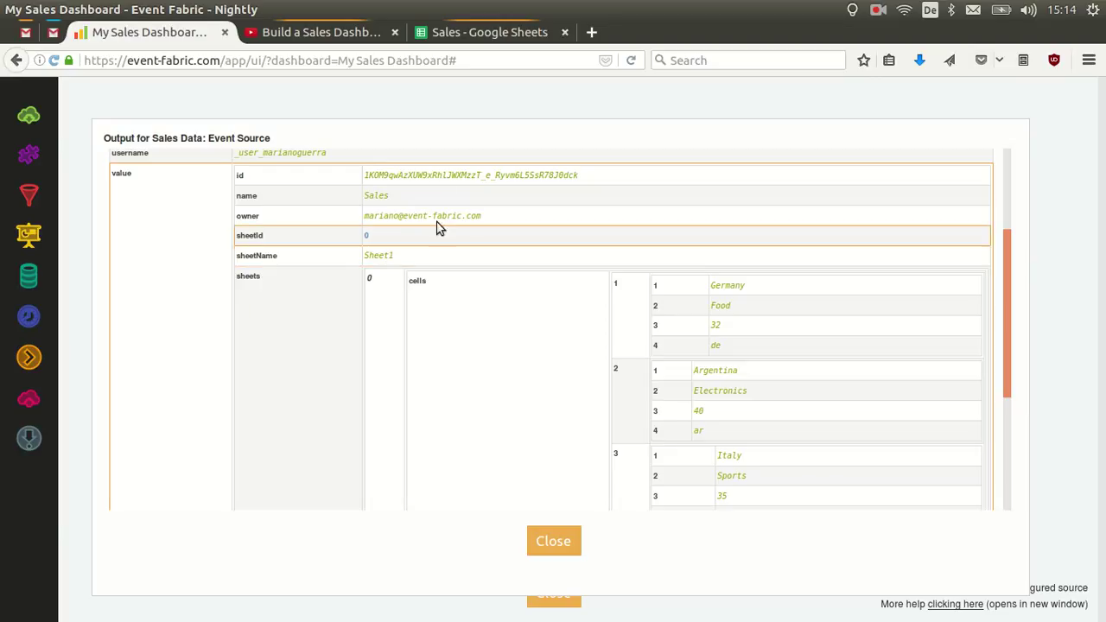
In the Sales spreadsheet, add a new Sheet2 and enter 42 in cell B2.
click(483, 34)
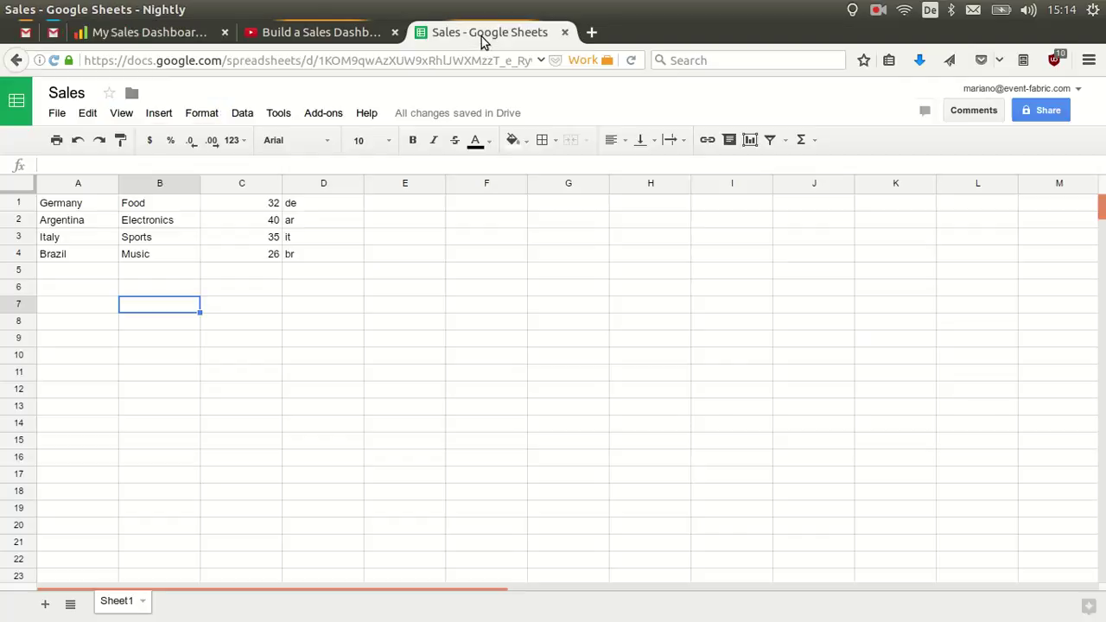
click(43, 604)
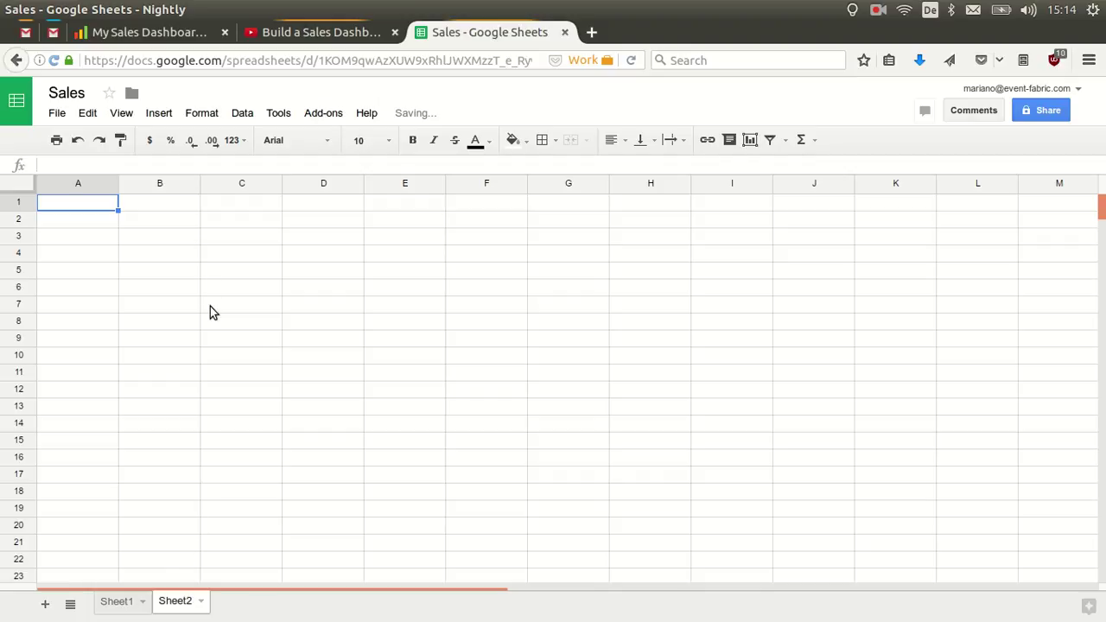
click(172, 223)
text(42)
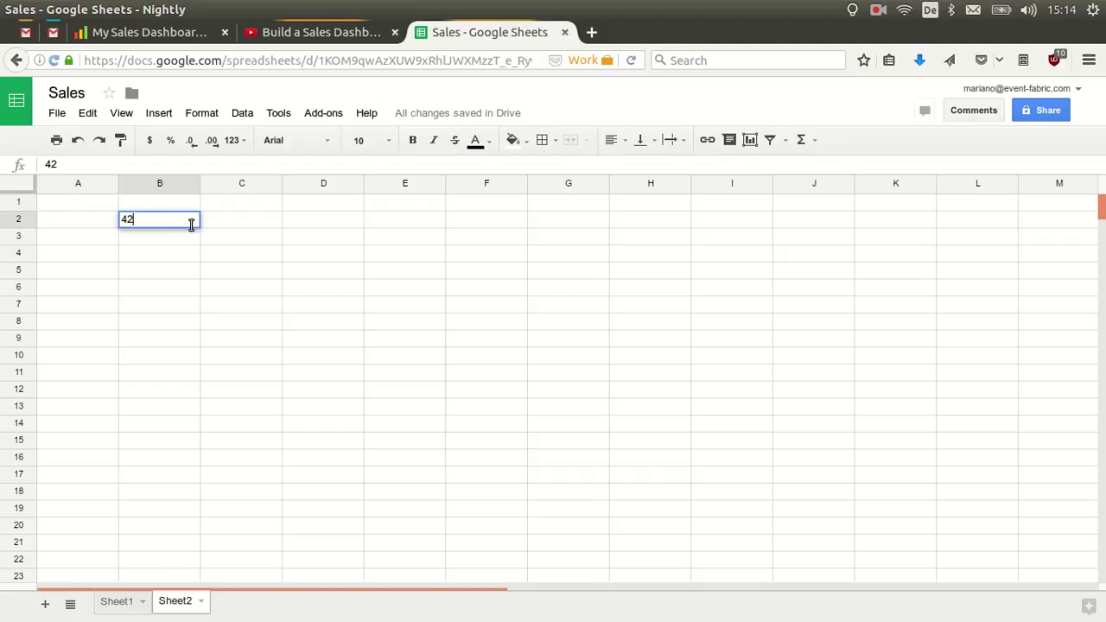
click(230, 235)
Send Sheet2 to Event Fabric with the add-on and return to the dashboard output.
click(322, 113)
mouse_move(350, 148)
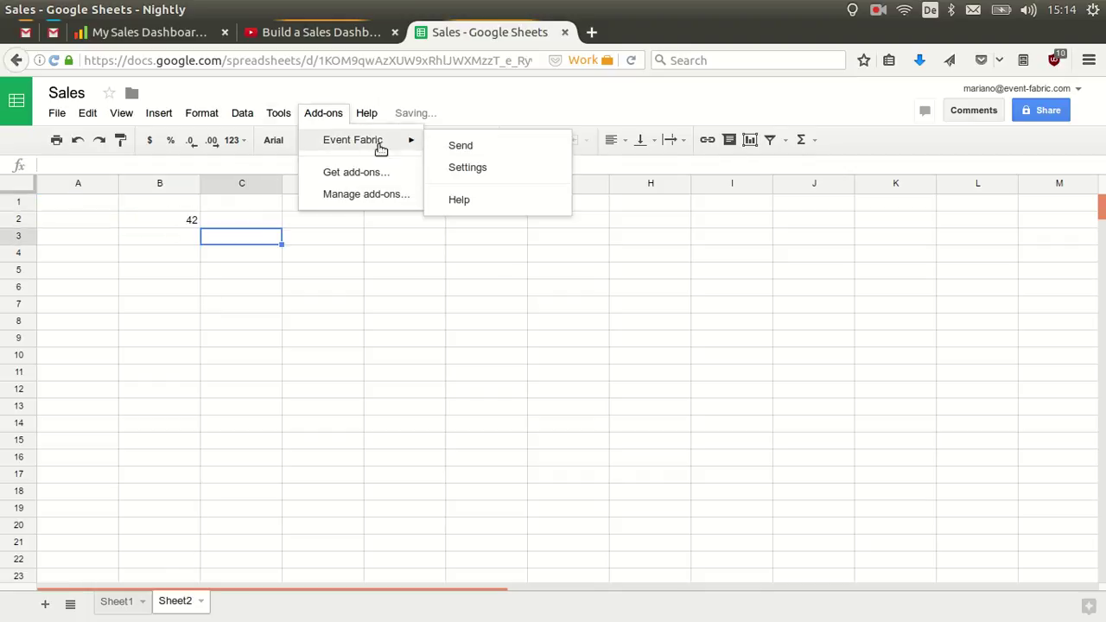
click(454, 146)
click(147, 32)
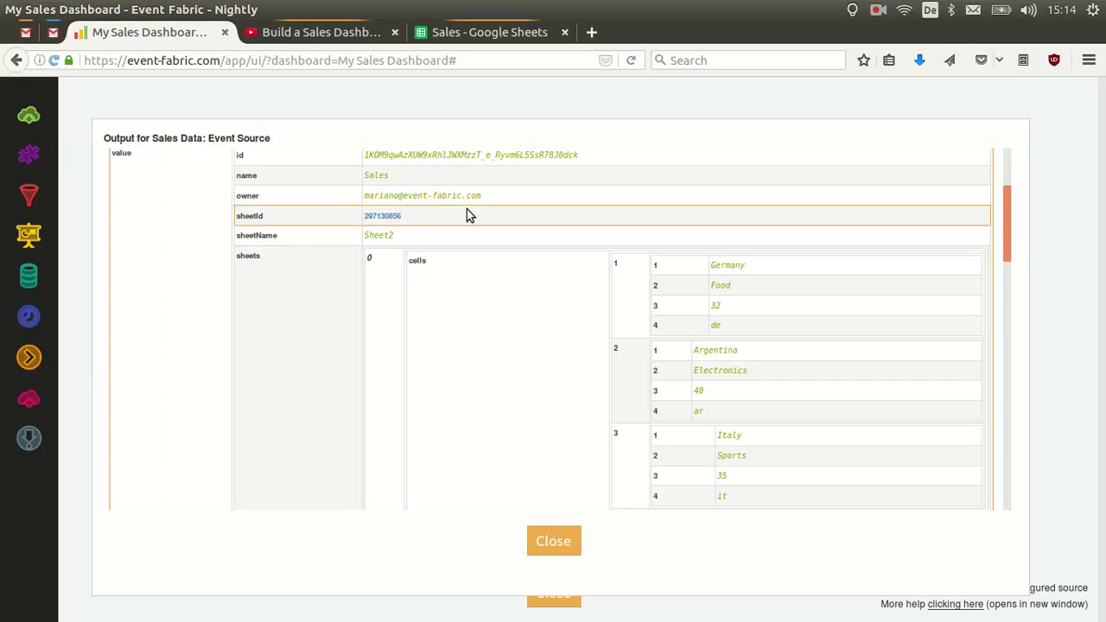
Scroll through the Sales Data output to review the Sheet2 event (sheetId 297130856).
scroll(467, 217, down, 2)
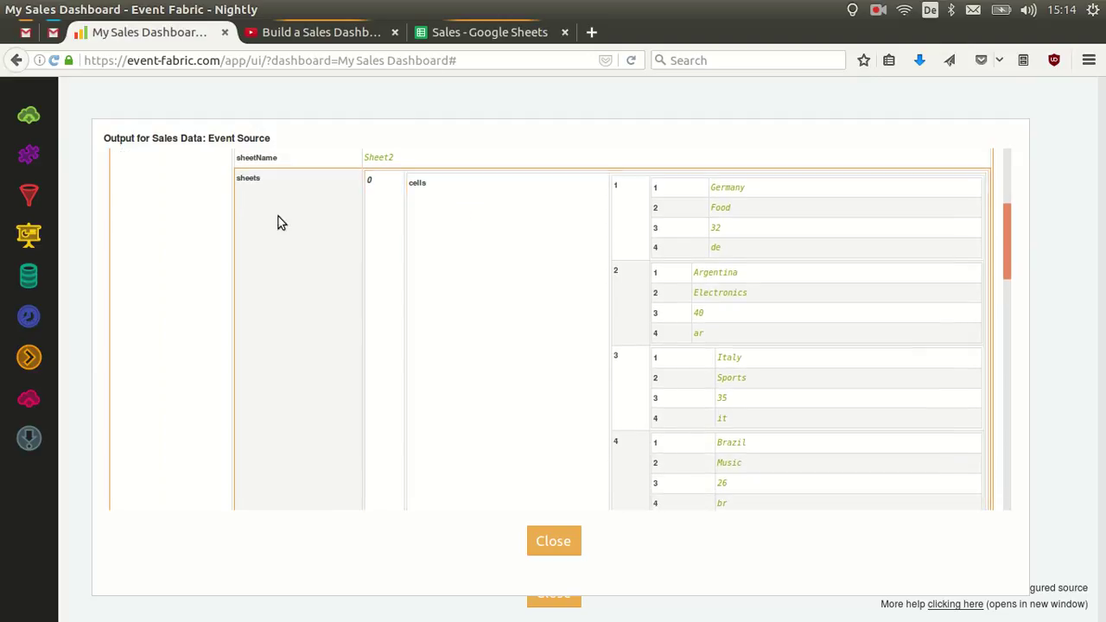
scroll(247, 202, up, 2)
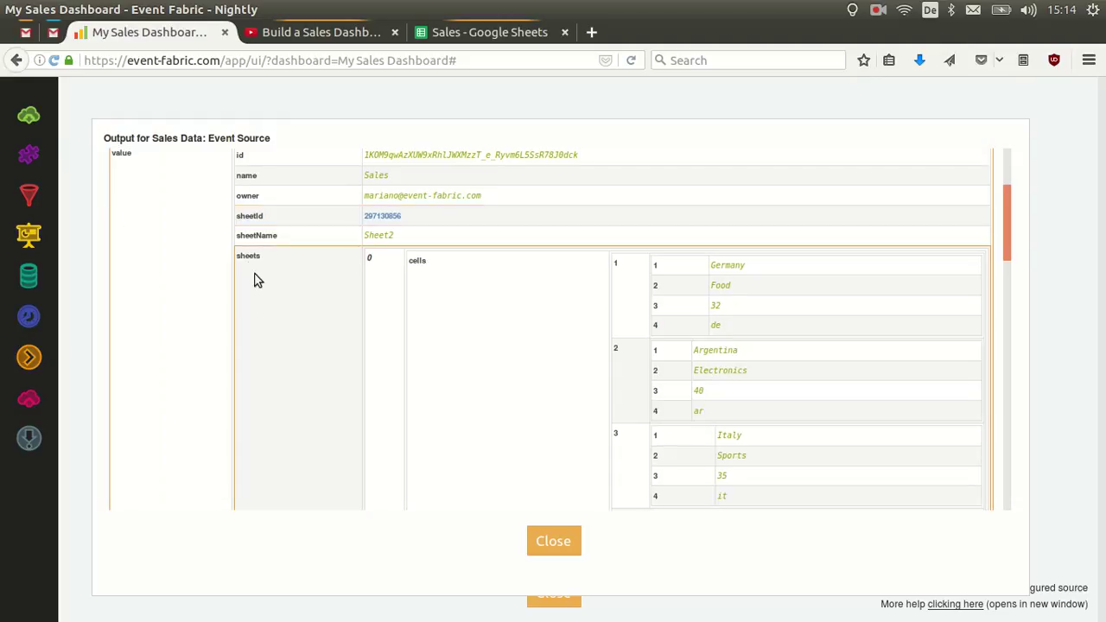
scroll(302, 242, down, 8)
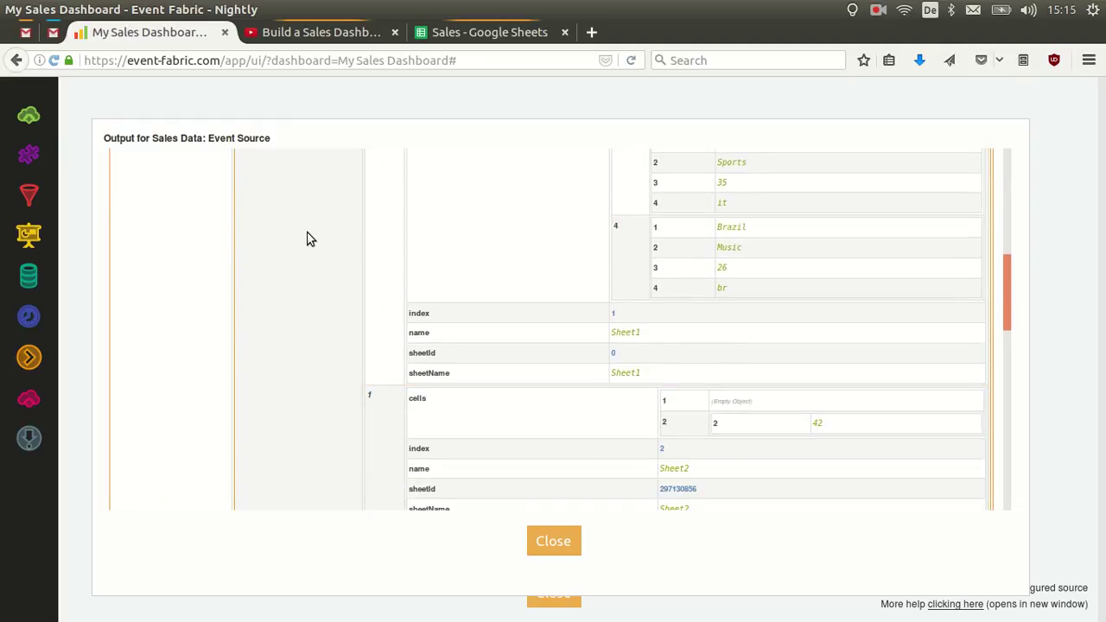
scroll(309, 239, up, 8)
scroll(309, 247, down, 2)
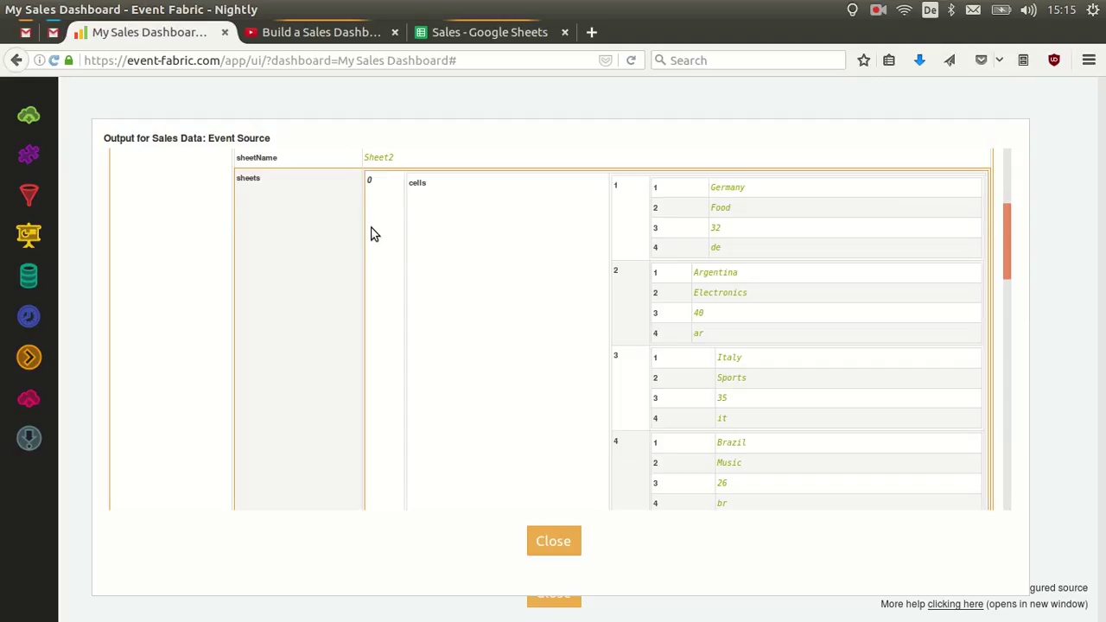
scroll(325, 227, down, 5)
scroll(325, 228, up, 6)
scroll(325, 230, down, 3)
scroll(325, 230, up, 3)
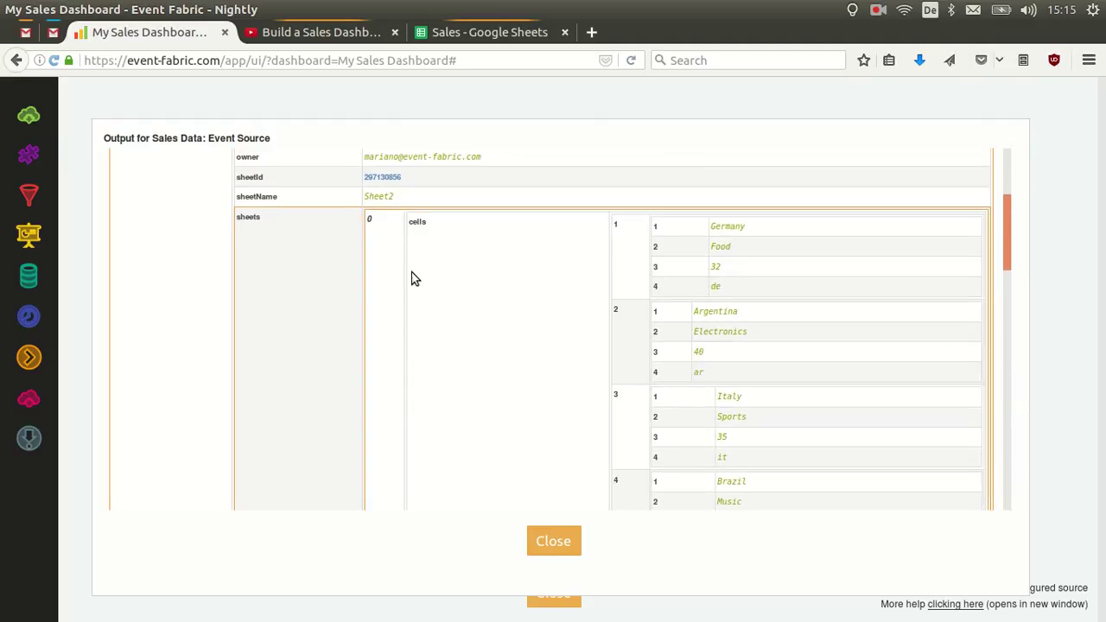
scroll(531, 247, down, 3)
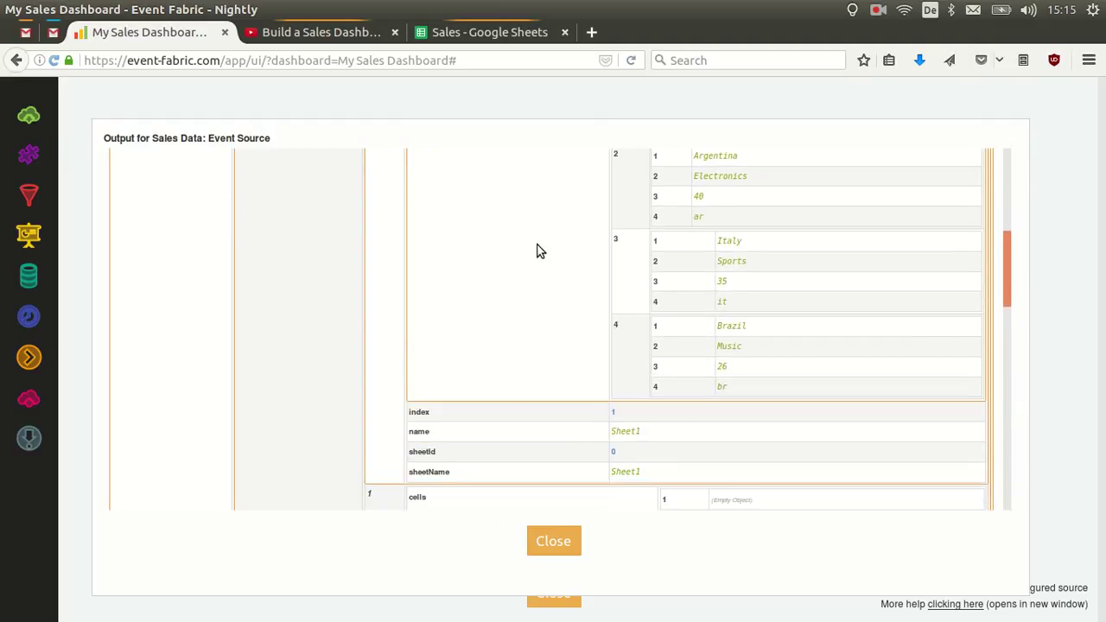
scroll(538, 249, up, 4)
scroll(602, 299, down, 2)
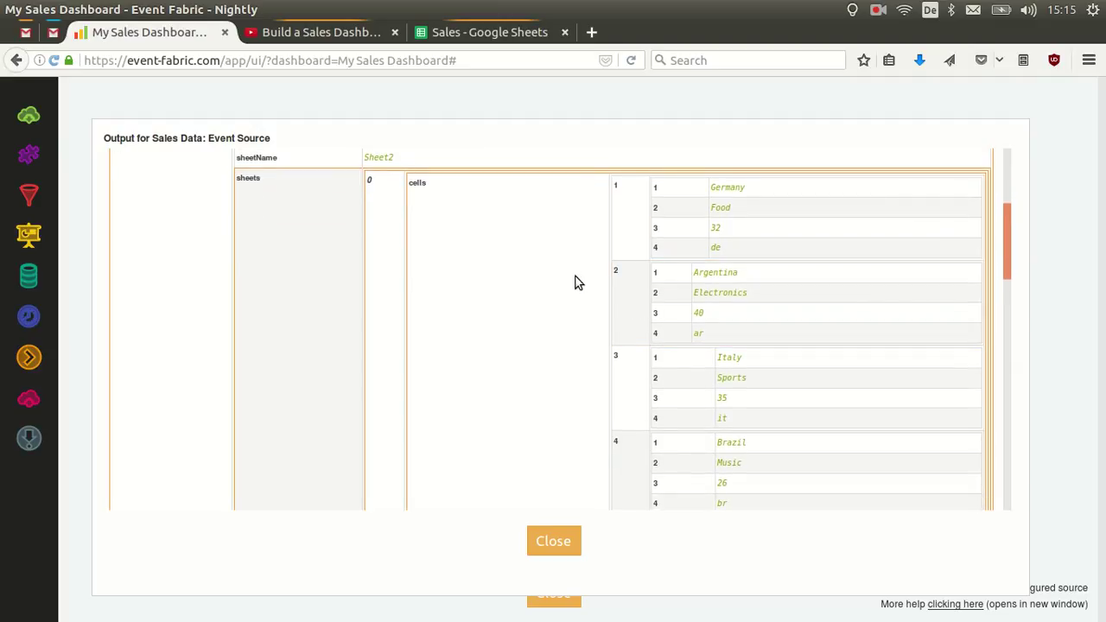
scroll(445, 283, down, 2)
scroll(462, 275, down, 2)
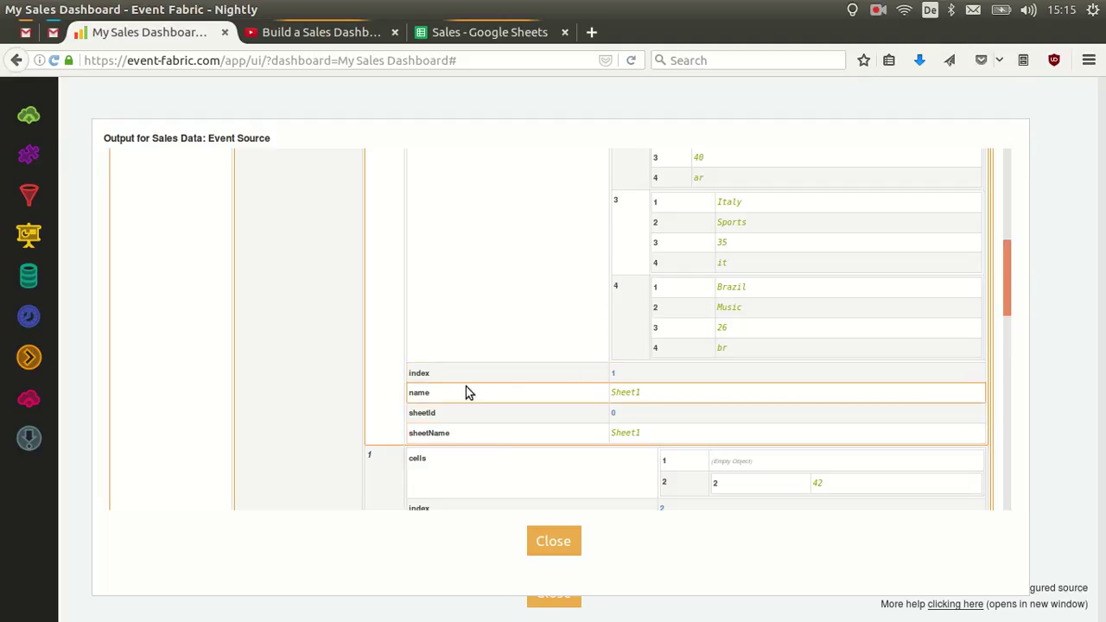
scroll(465, 392, down, 5)
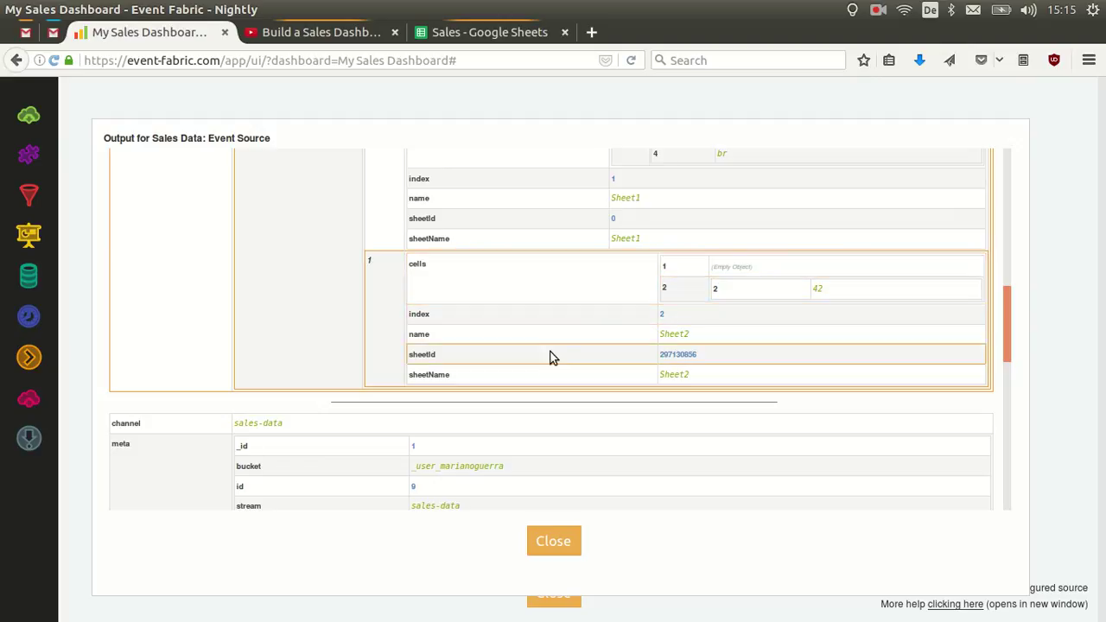
scroll(474, 345, up, 6)
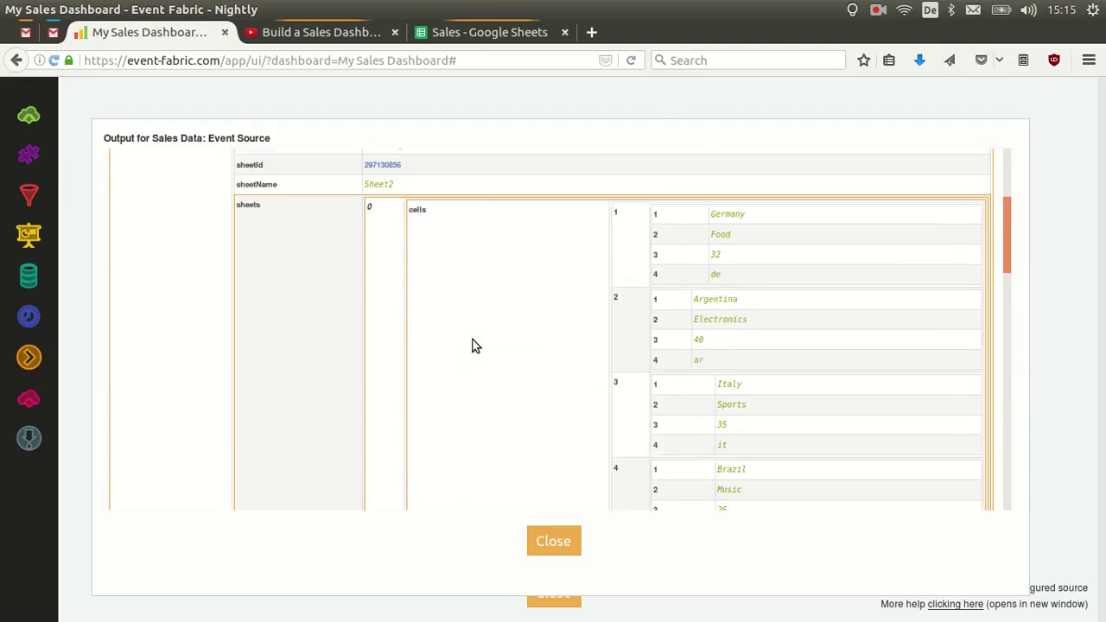
scroll(474, 346, down, 2)
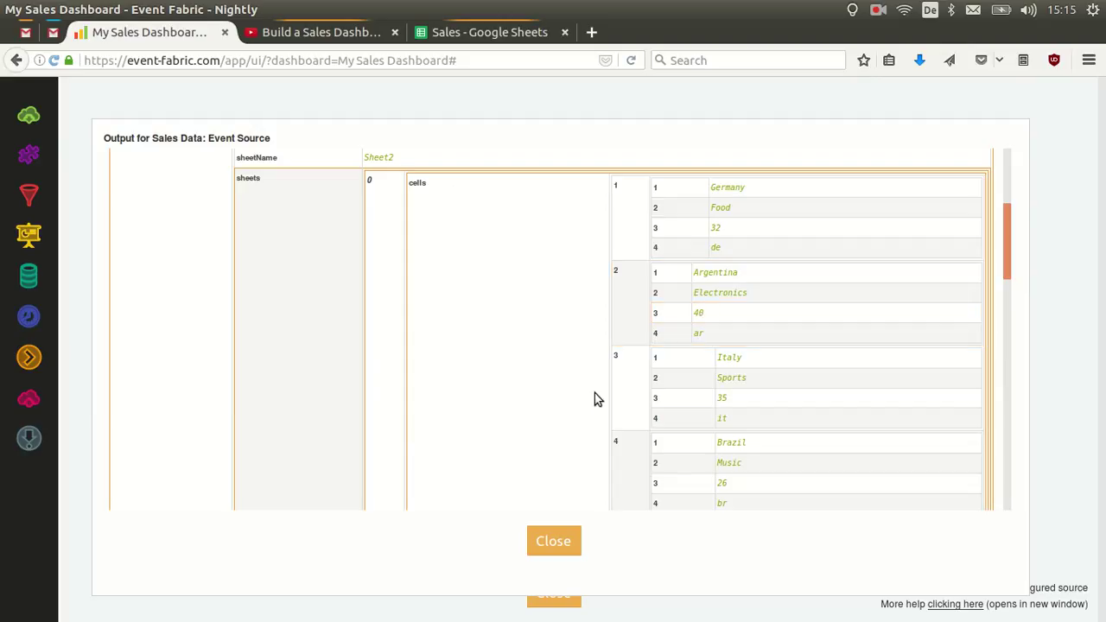
Close the output and add an Add Label node connected to Sales Data.
click(560, 544)
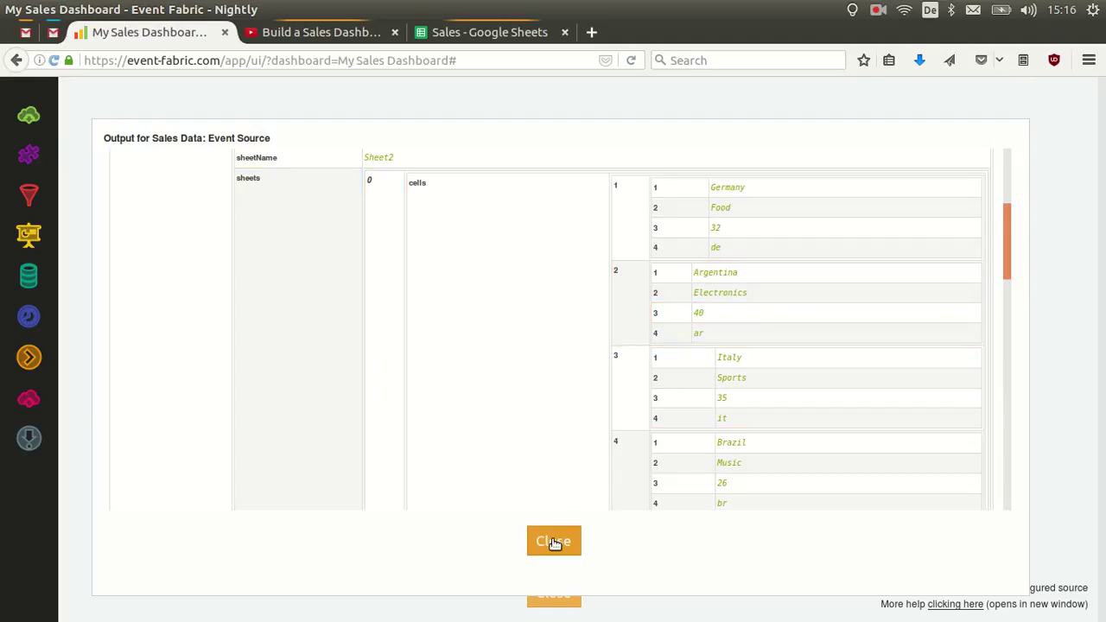
drag(28, 153, 298, 171)
drag(210, 136, 299, 169)
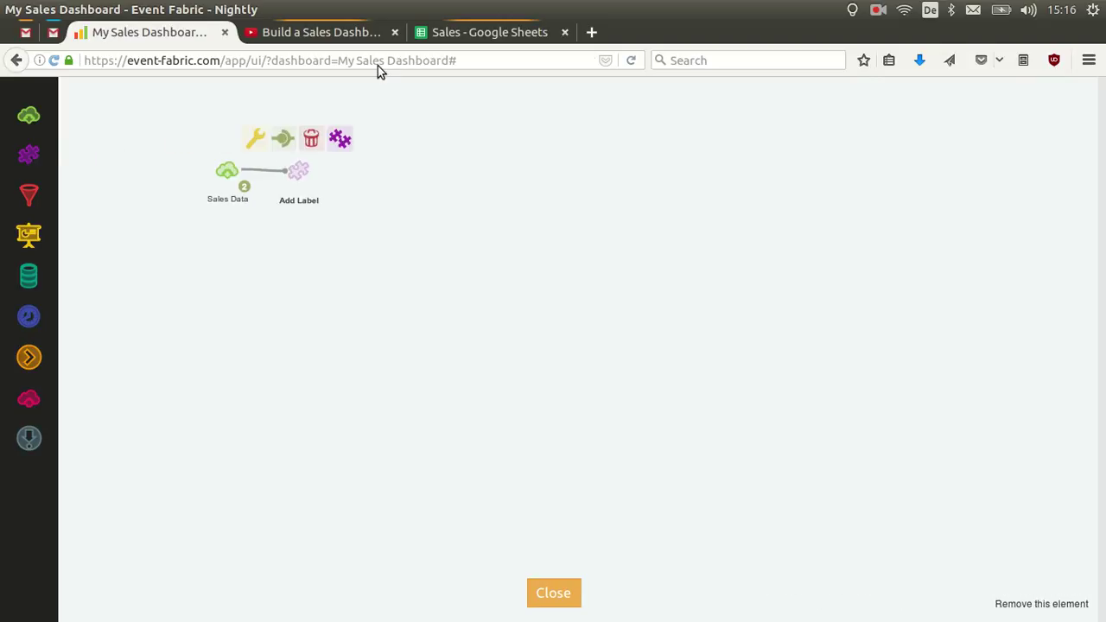
Send the spreadsheet's data to Event Fabric again via the add-on, then return to the dashboard.
click(429, 32)
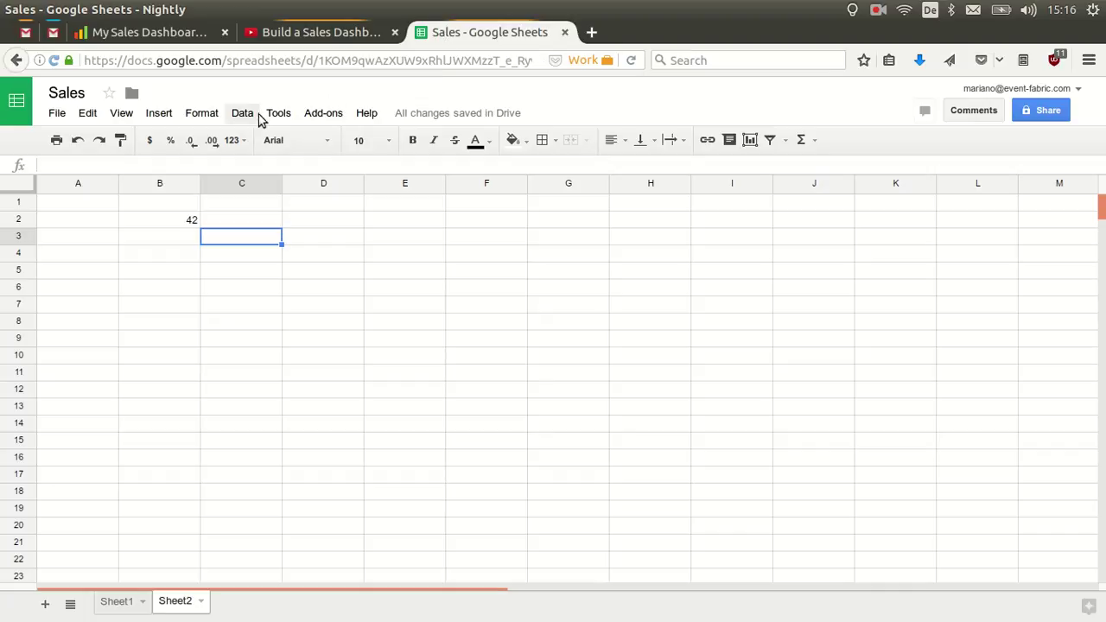
click(325, 114)
mouse_move(352, 143)
click(513, 147)
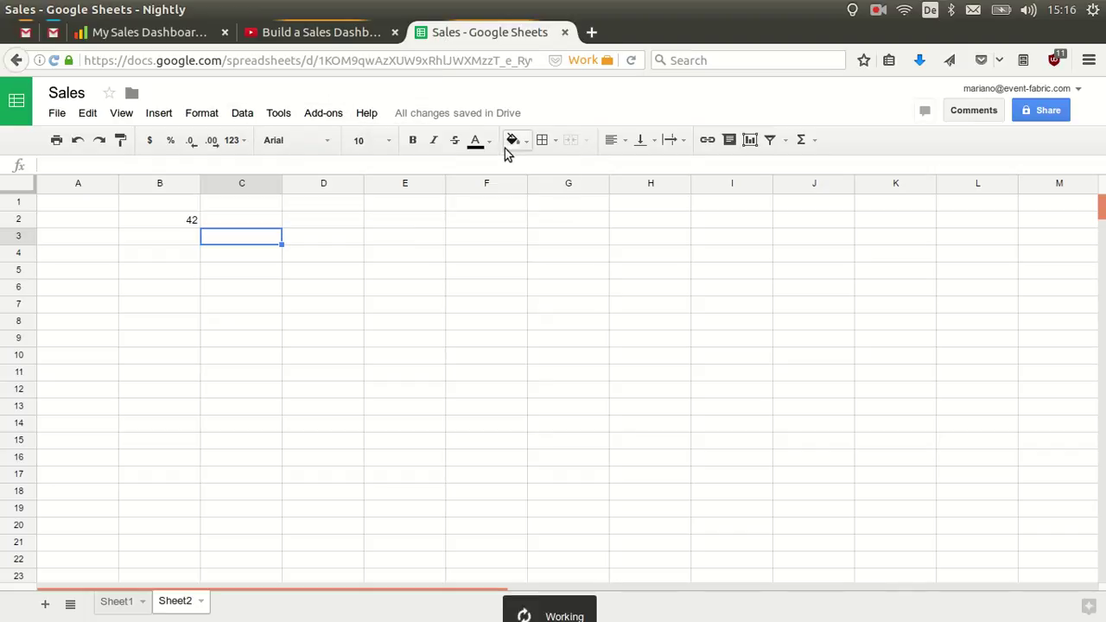
click(137, 34)
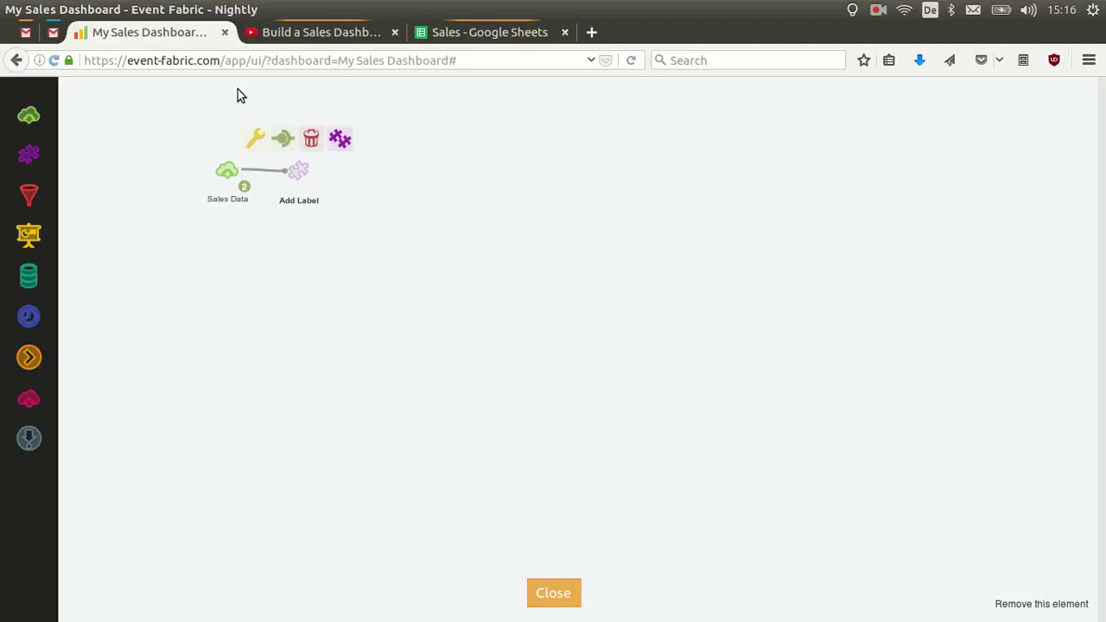
Open the Add Label node's block script editor and inspect its incoming data.
click(256, 140)
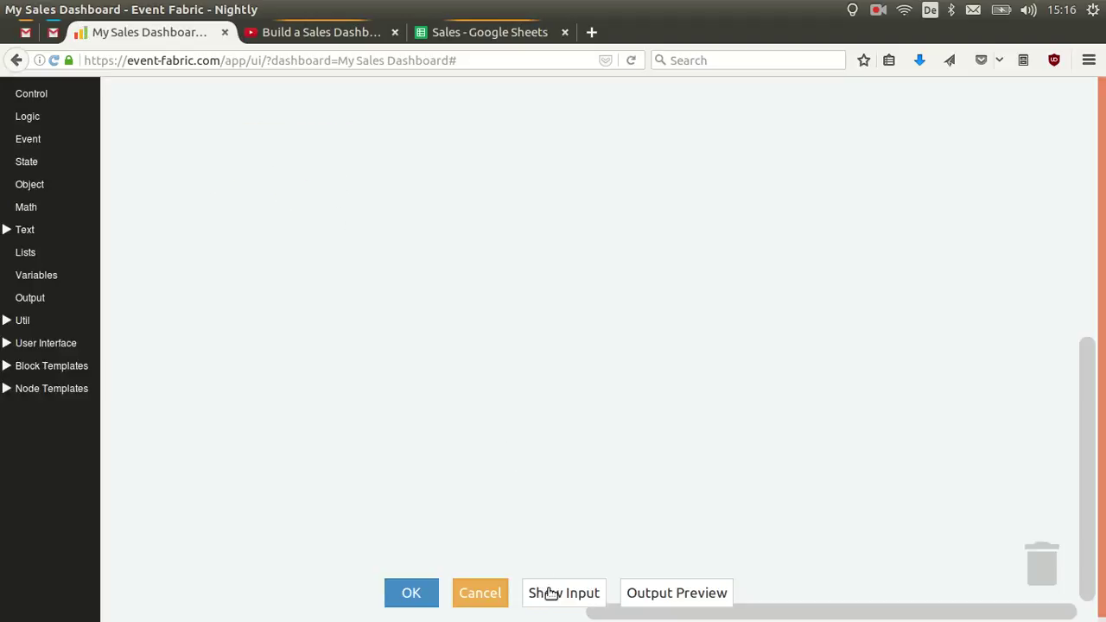
click(548, 590)
scroll(406, 252, down, 10)
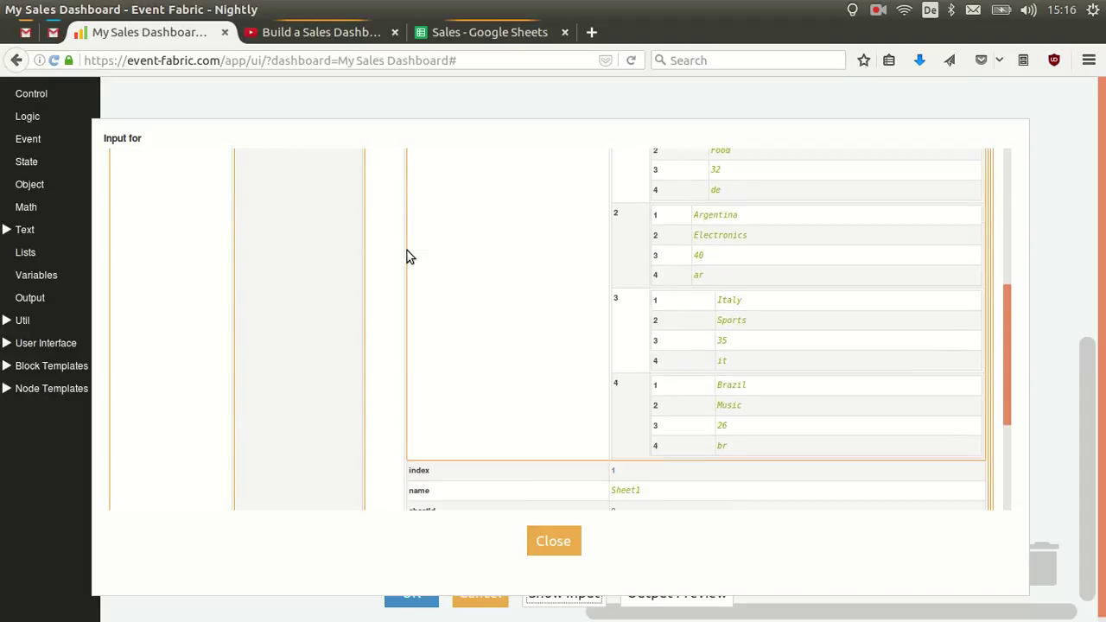
scroll(407, 251, up, 5)
click(551, 540)
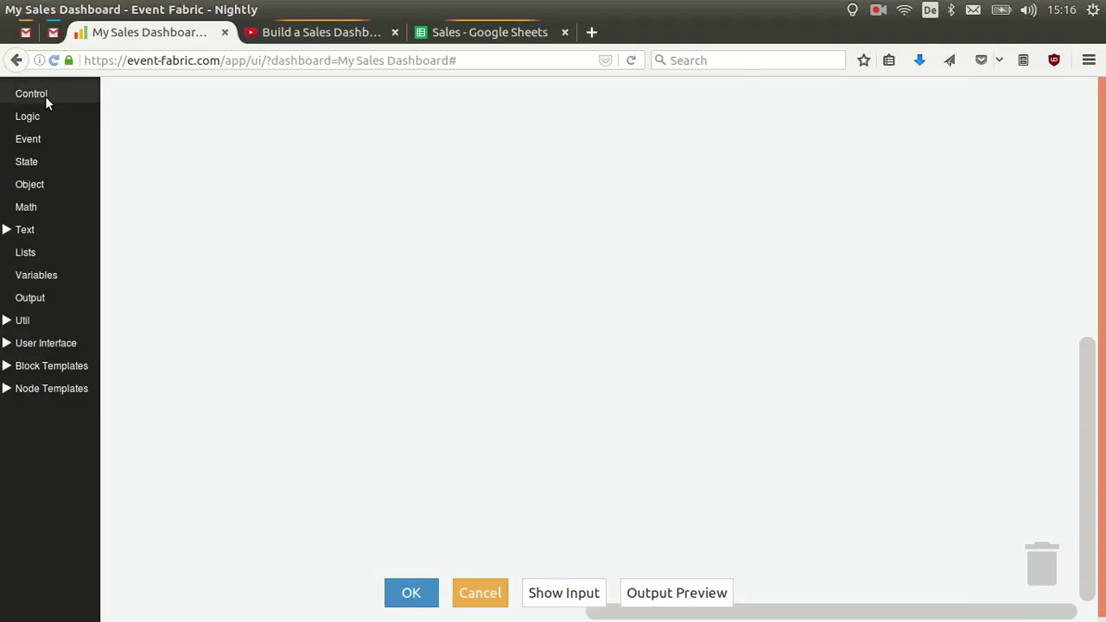
Add a 'for each item in list' loop and rename its variable to row.
click(45, 96)
drag(129, 250, 229, 174)
click(296, 179)
click(315, 217)
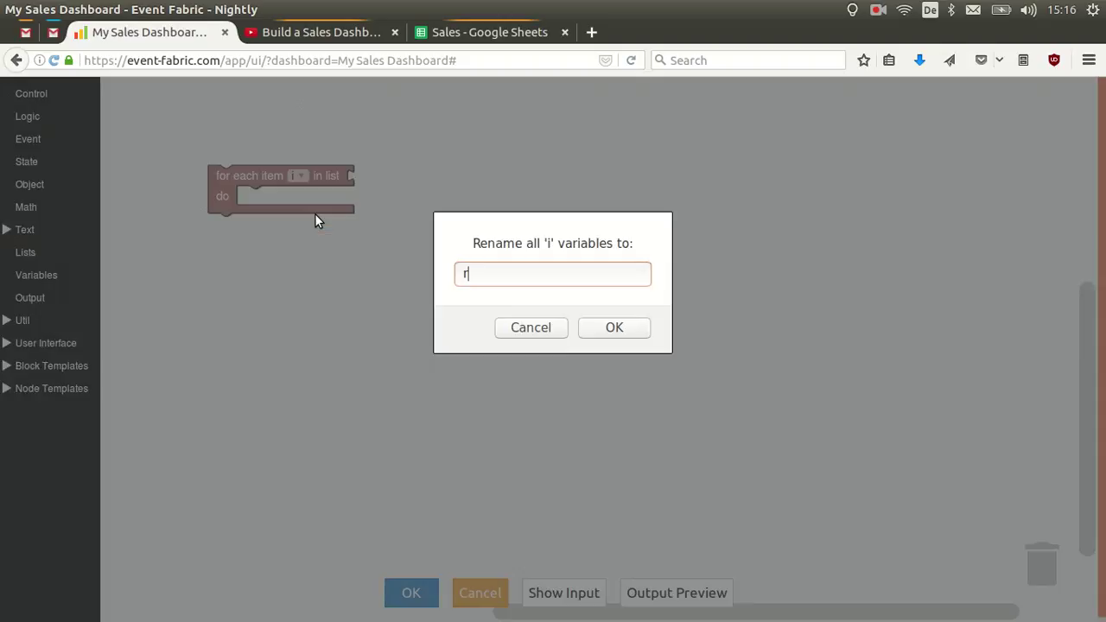
text(row)
key(Return)
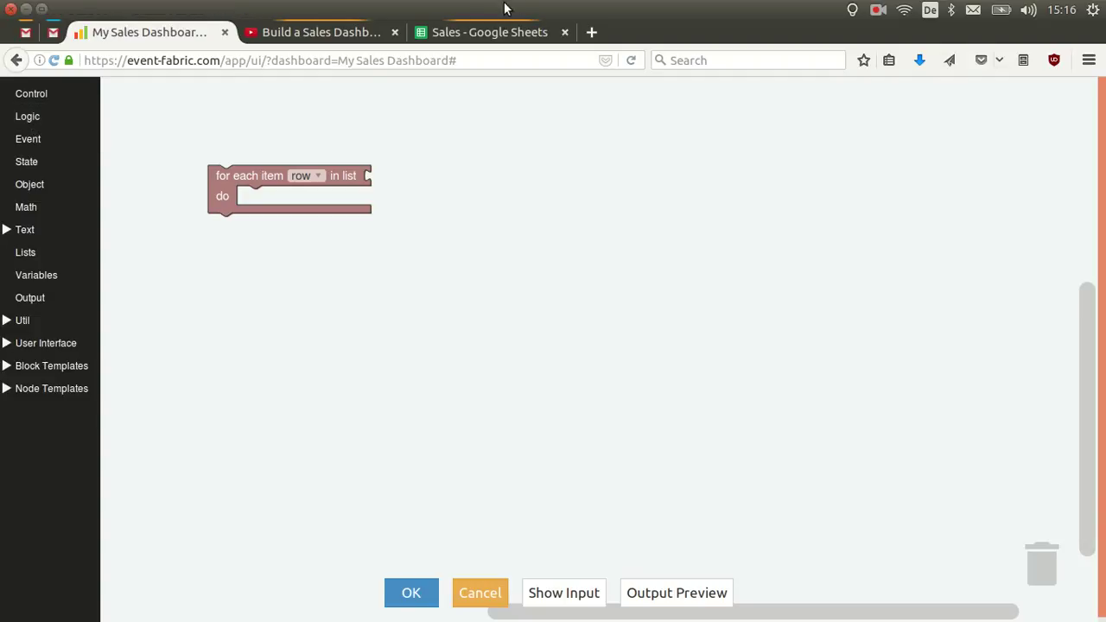
Recheck the node's incoming data, then add a get fieldname block to the script.
click(493, 32)
click(168, 36)
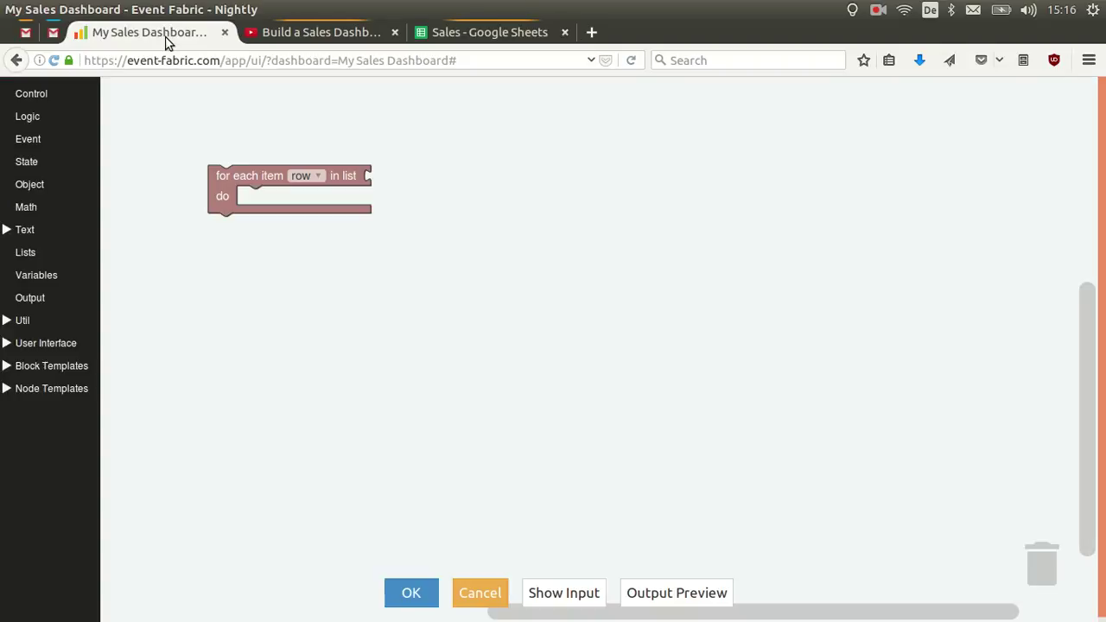
click(563, 592)
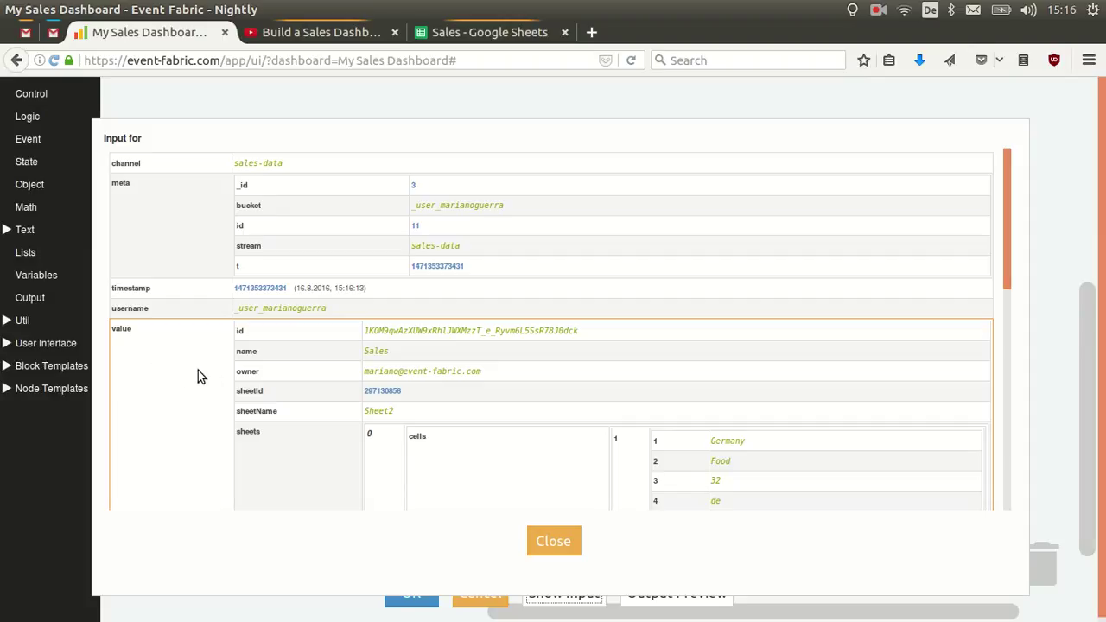
scroll(371, 456, down, 3)
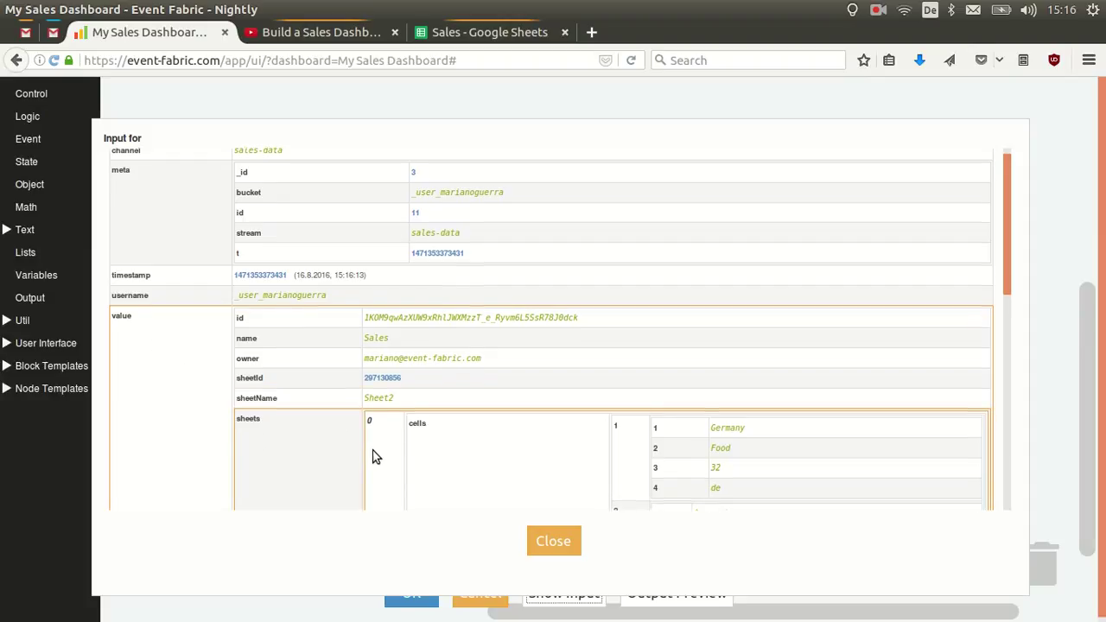
click(547, 538)
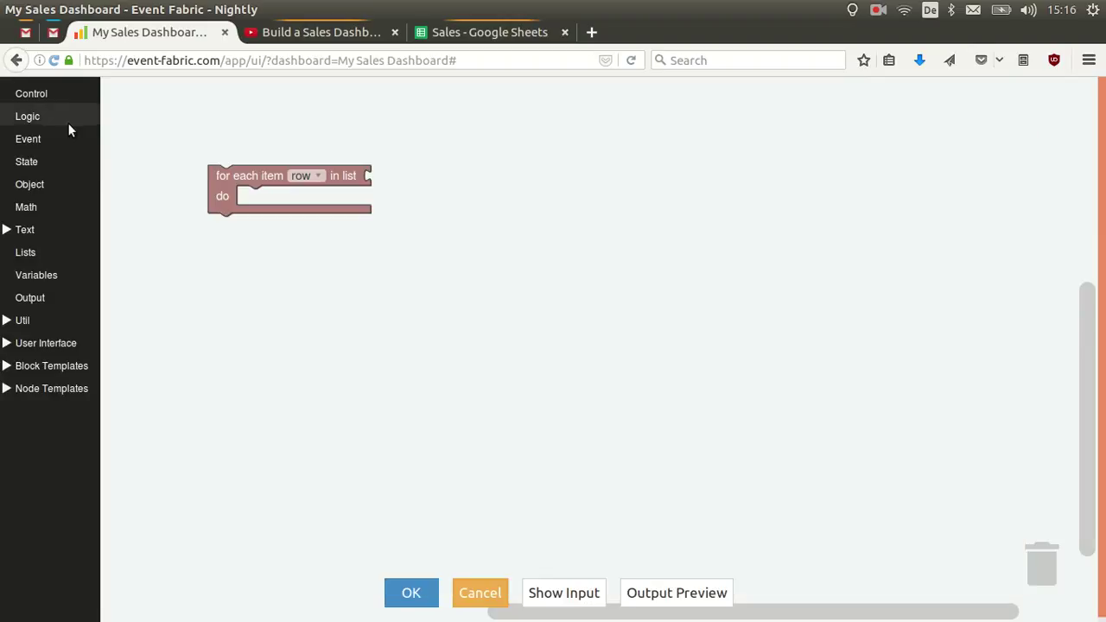
click(37, 142)
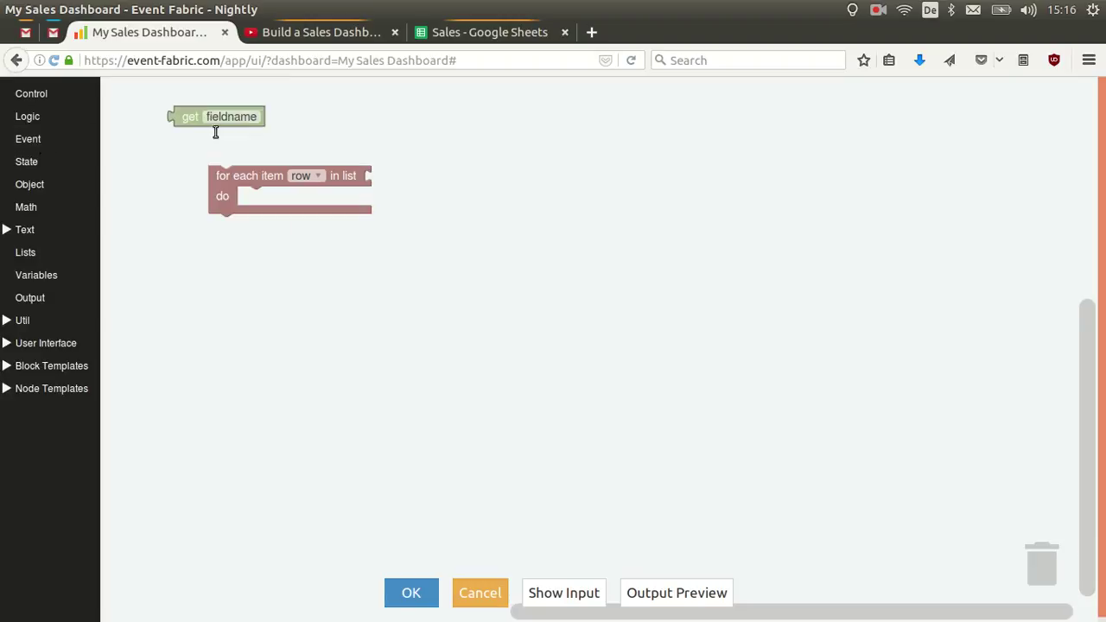